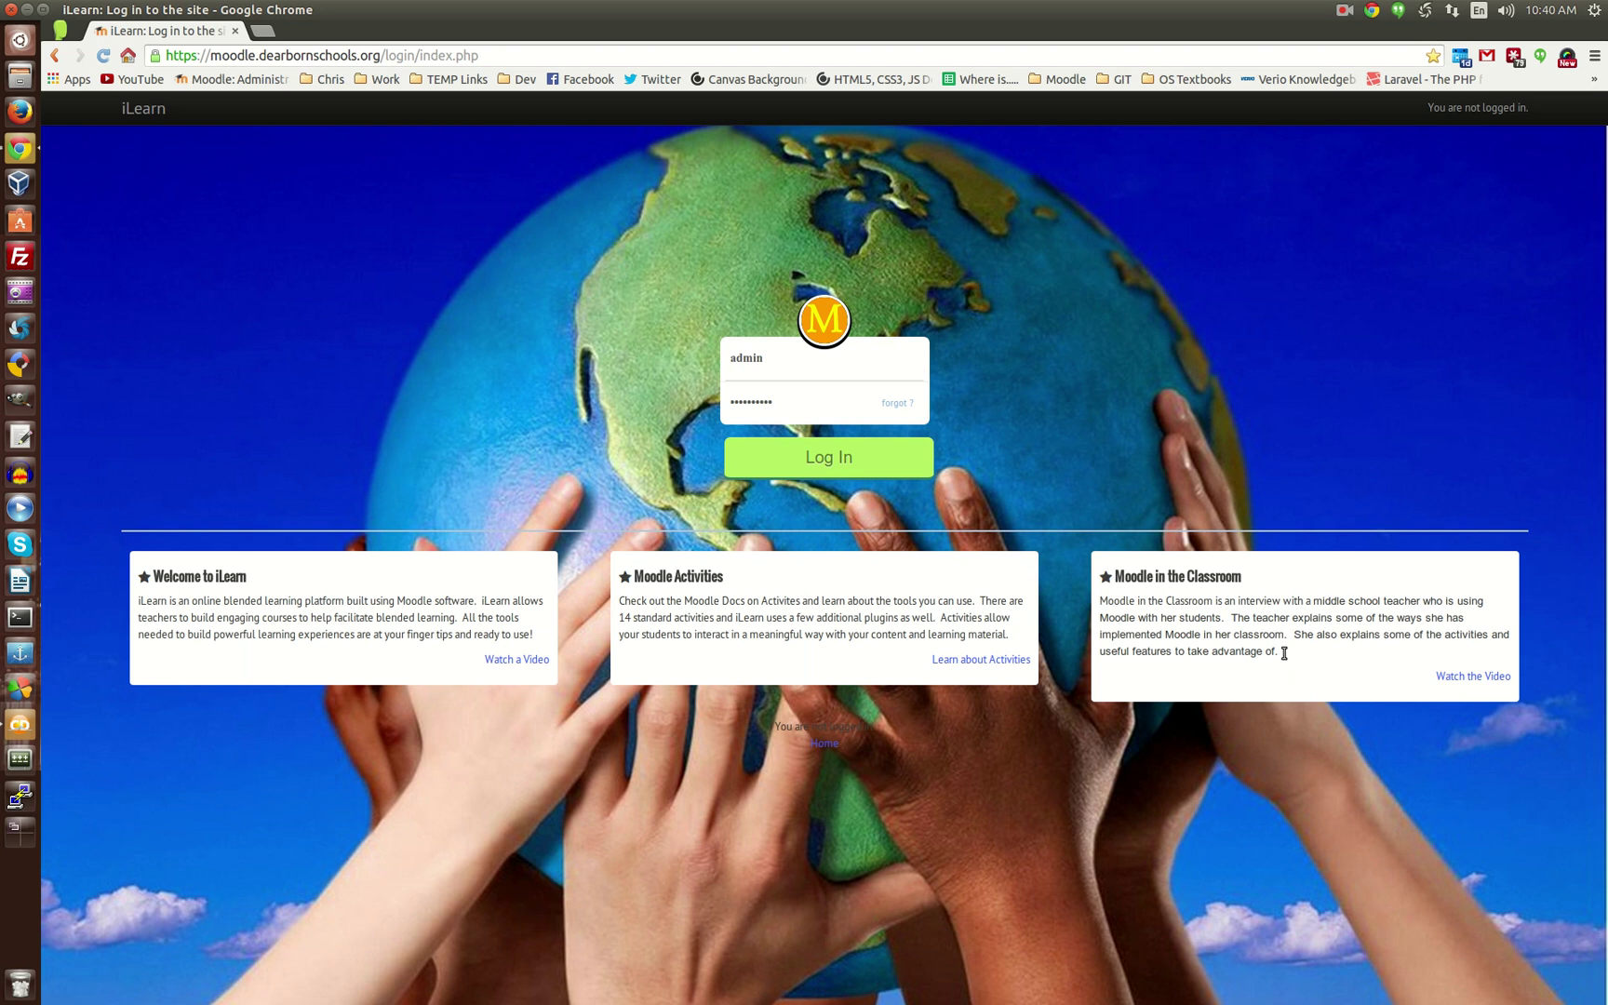
- Log in to the iLearn site with the prefilled admin account
left_click_drag(1280, 654, 1173, 613)
left_click(1170, 610)
left_click(799, 462)
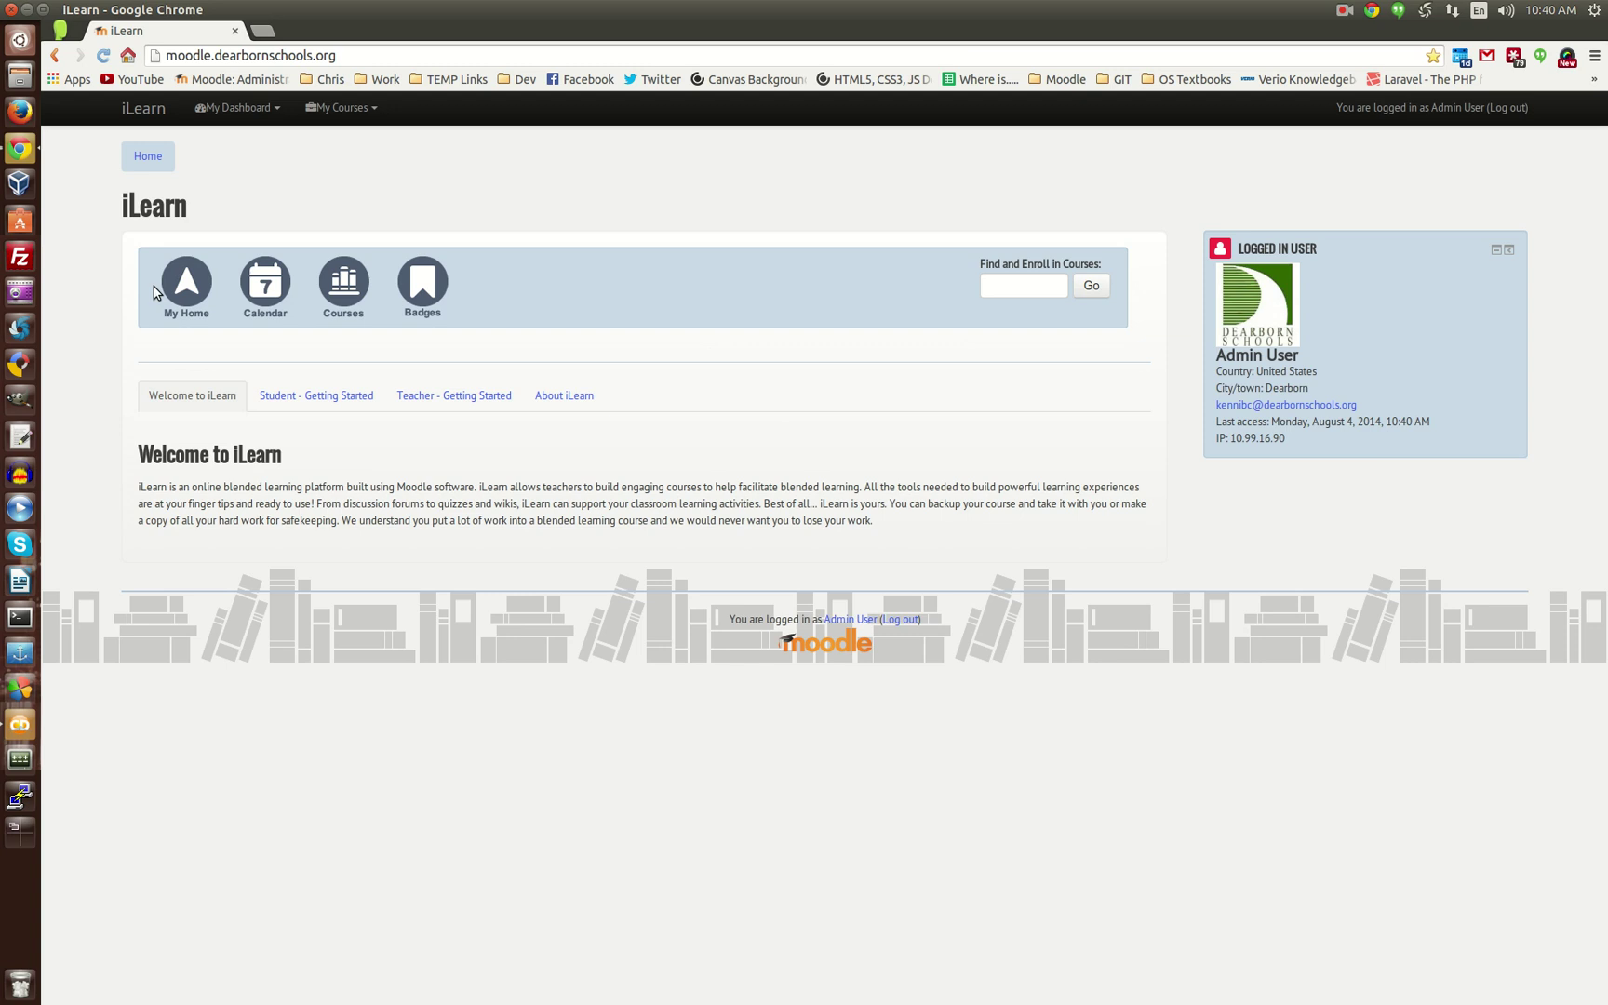
- View the site calendar and the My home page, returning to the front page after each
left_click(282, 289)
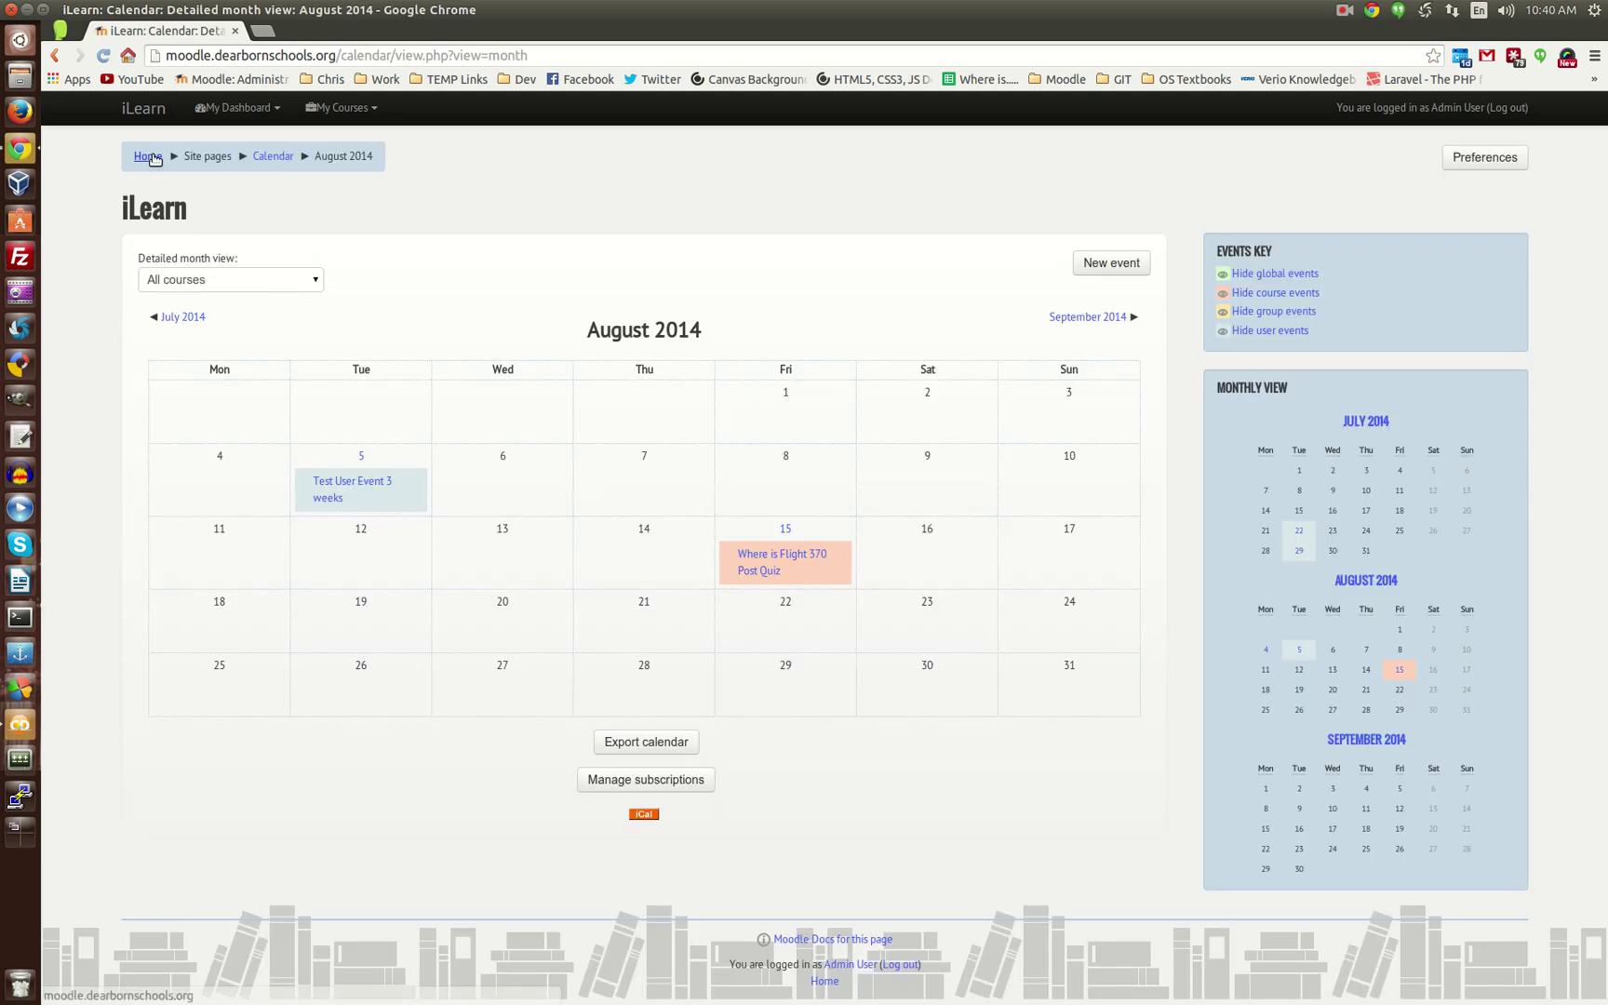
left_click(153, 157)
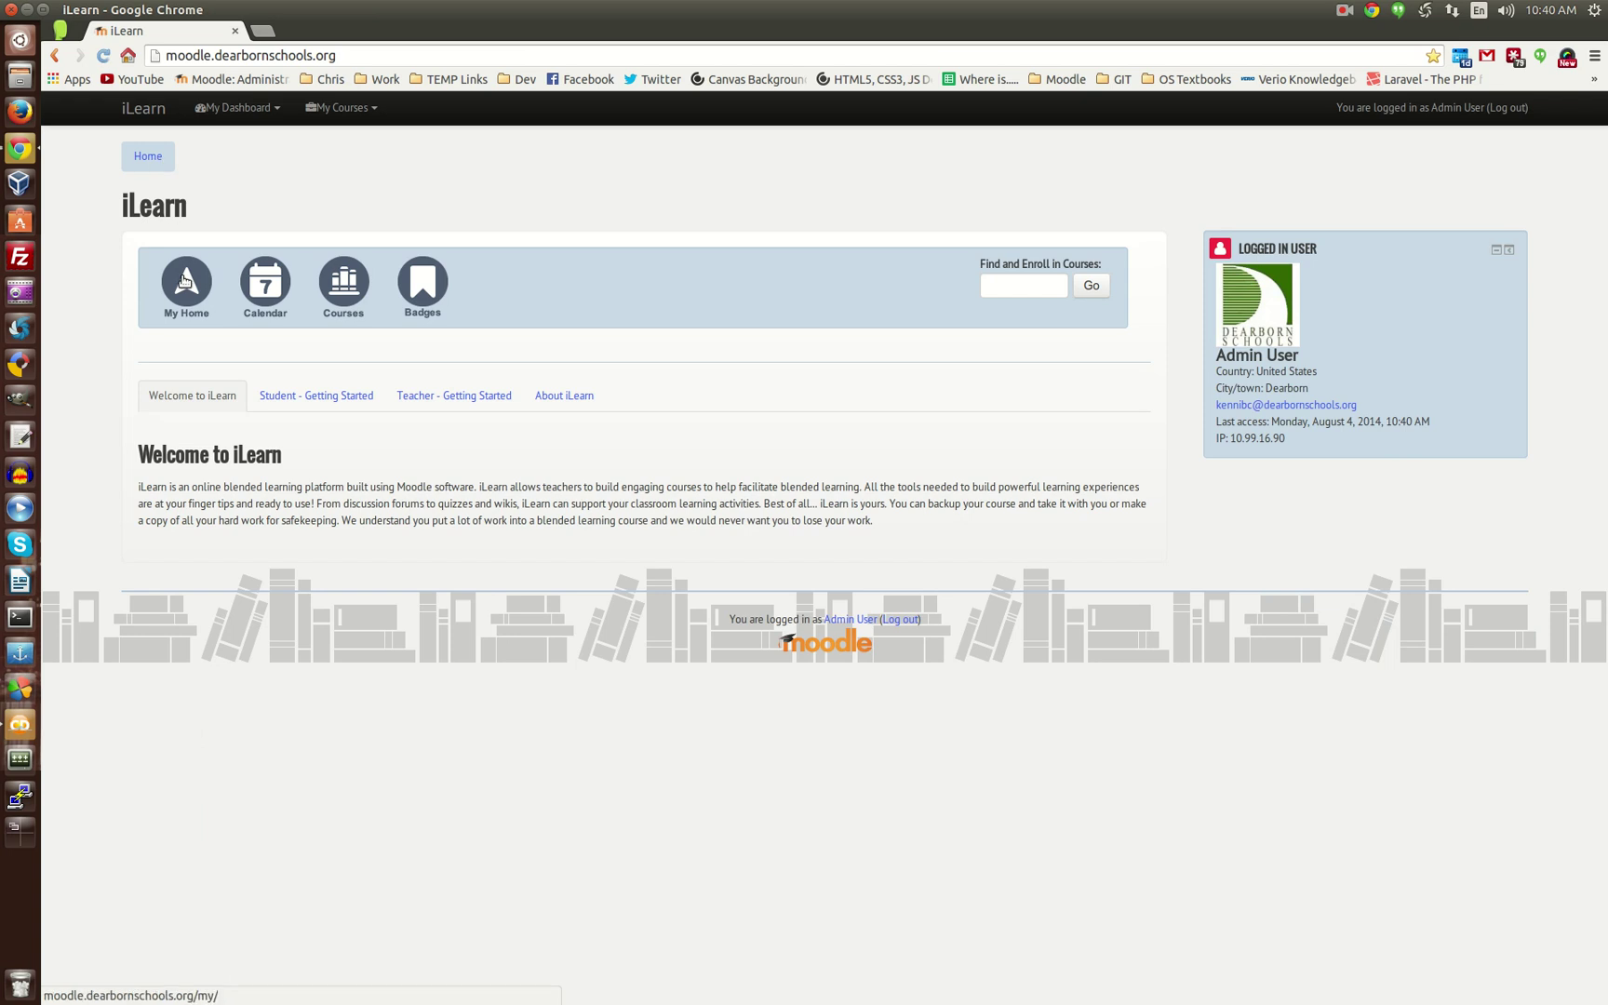
left_click(184, 280)
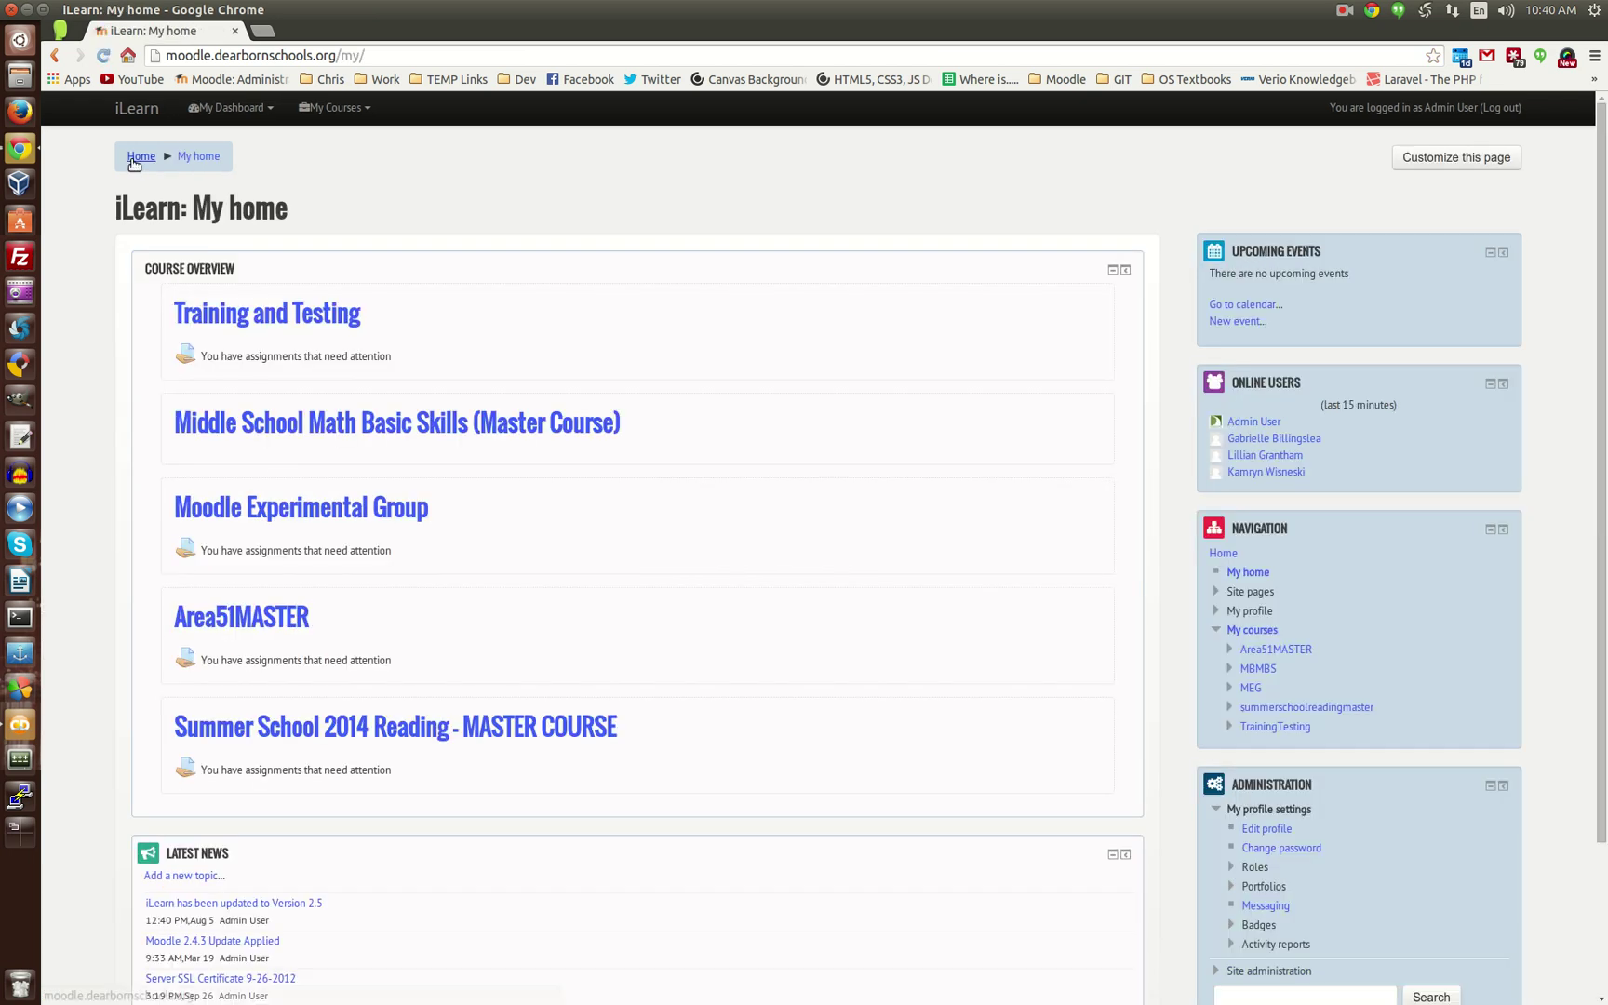
left_click(137, 158)
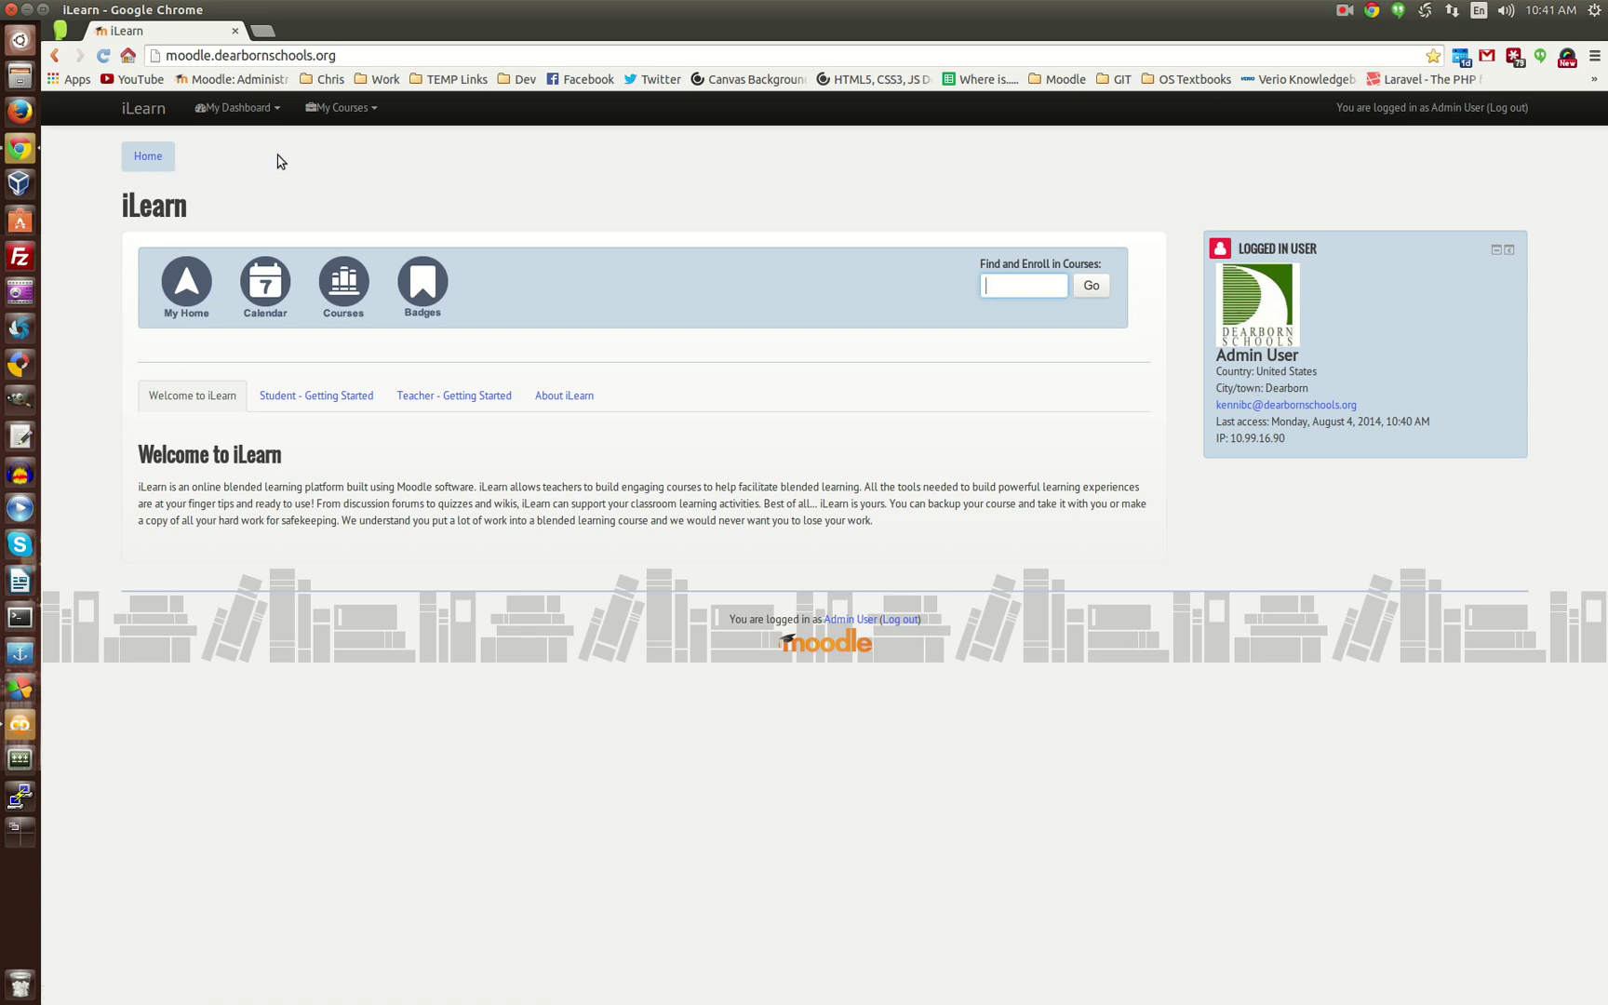
- Look through the My Dashboard and My Courses links available from the front page
left_click(232, 108)
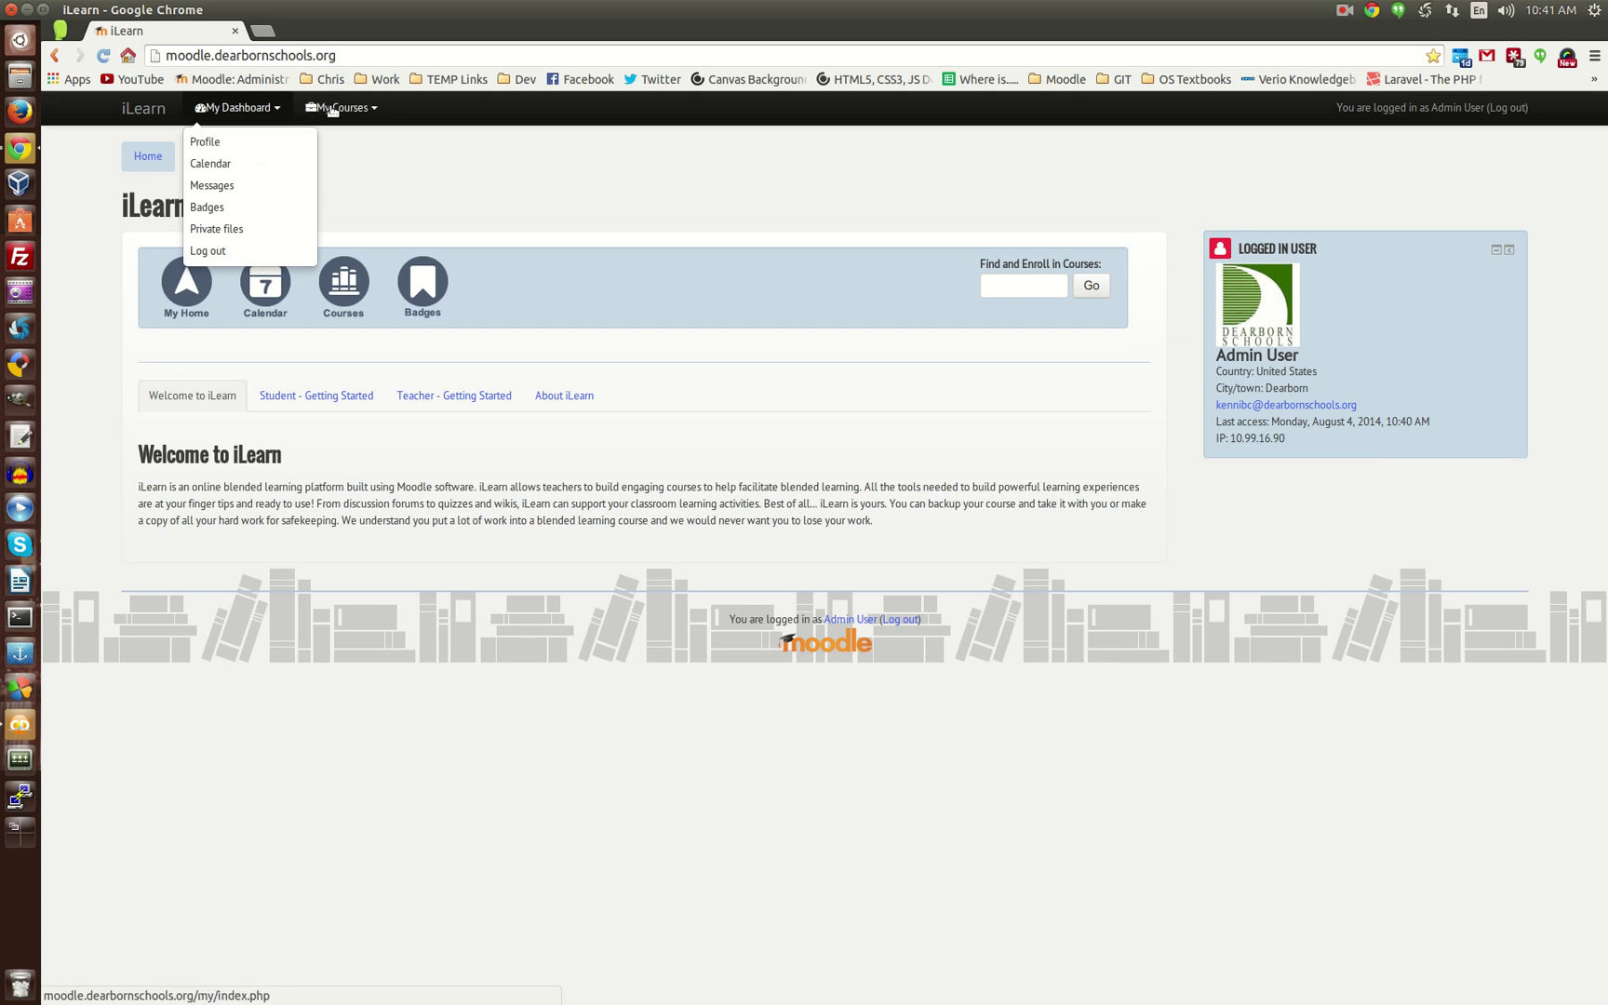
left_click(316, 113)
left_click(197, 188)
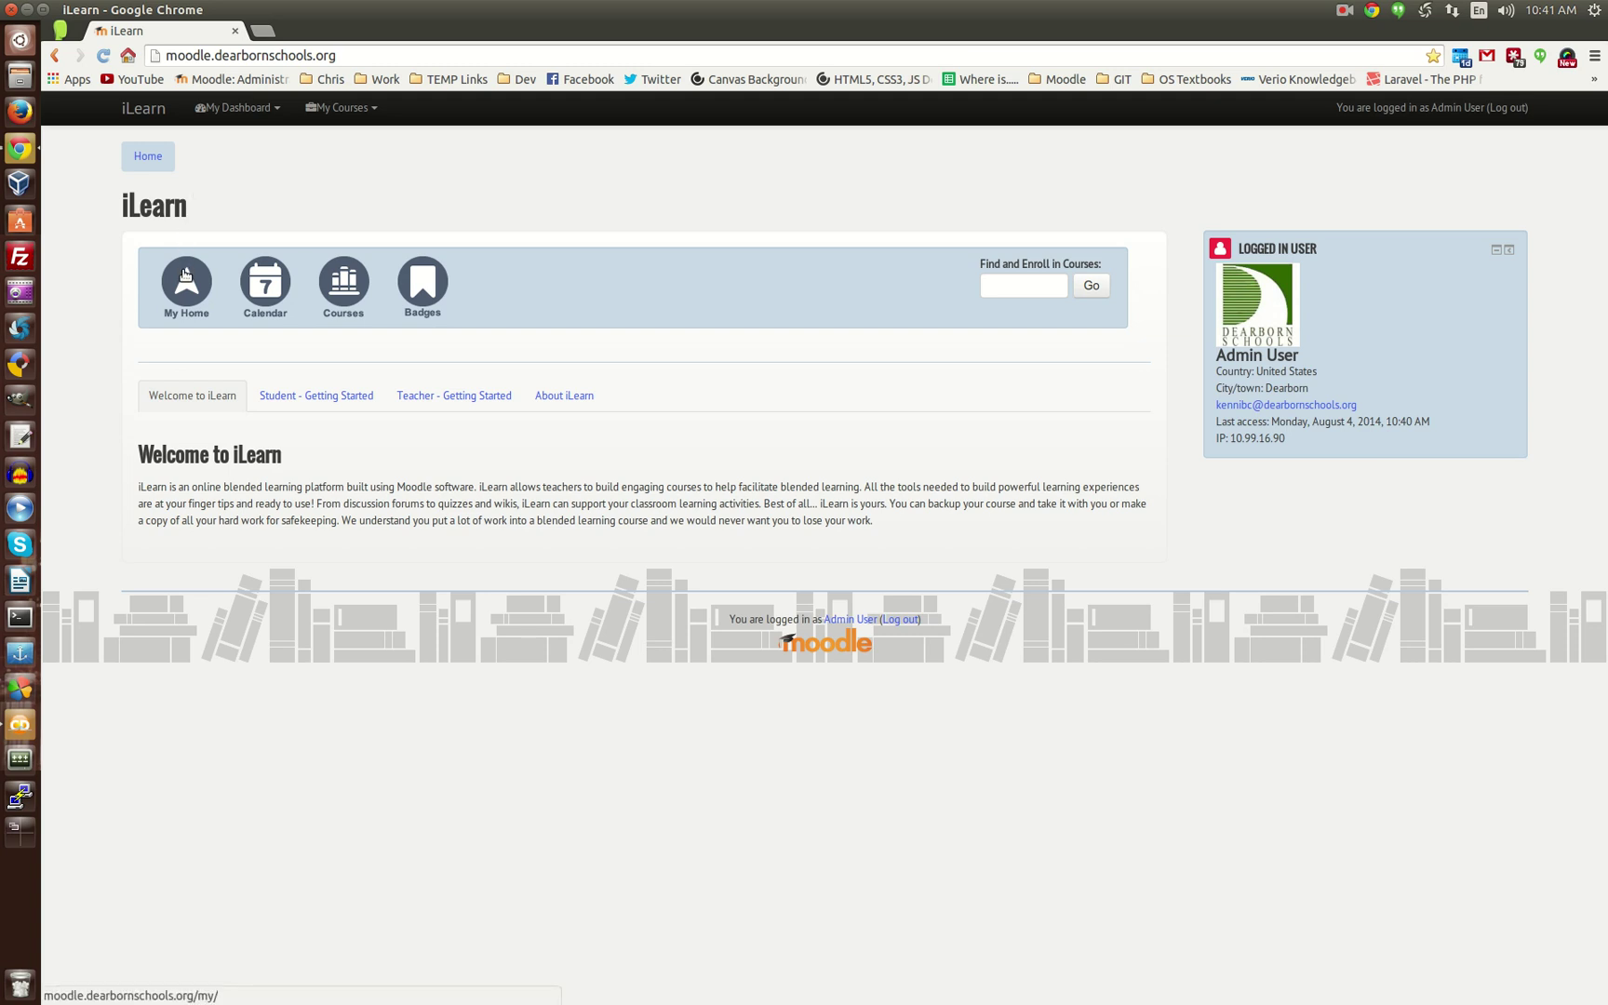
- From My home, expand the site administration's appearance themes to reveal the evolve-D theme's settings pages
left_click(185, 275)
scroll(1228, 549, "down", 4)
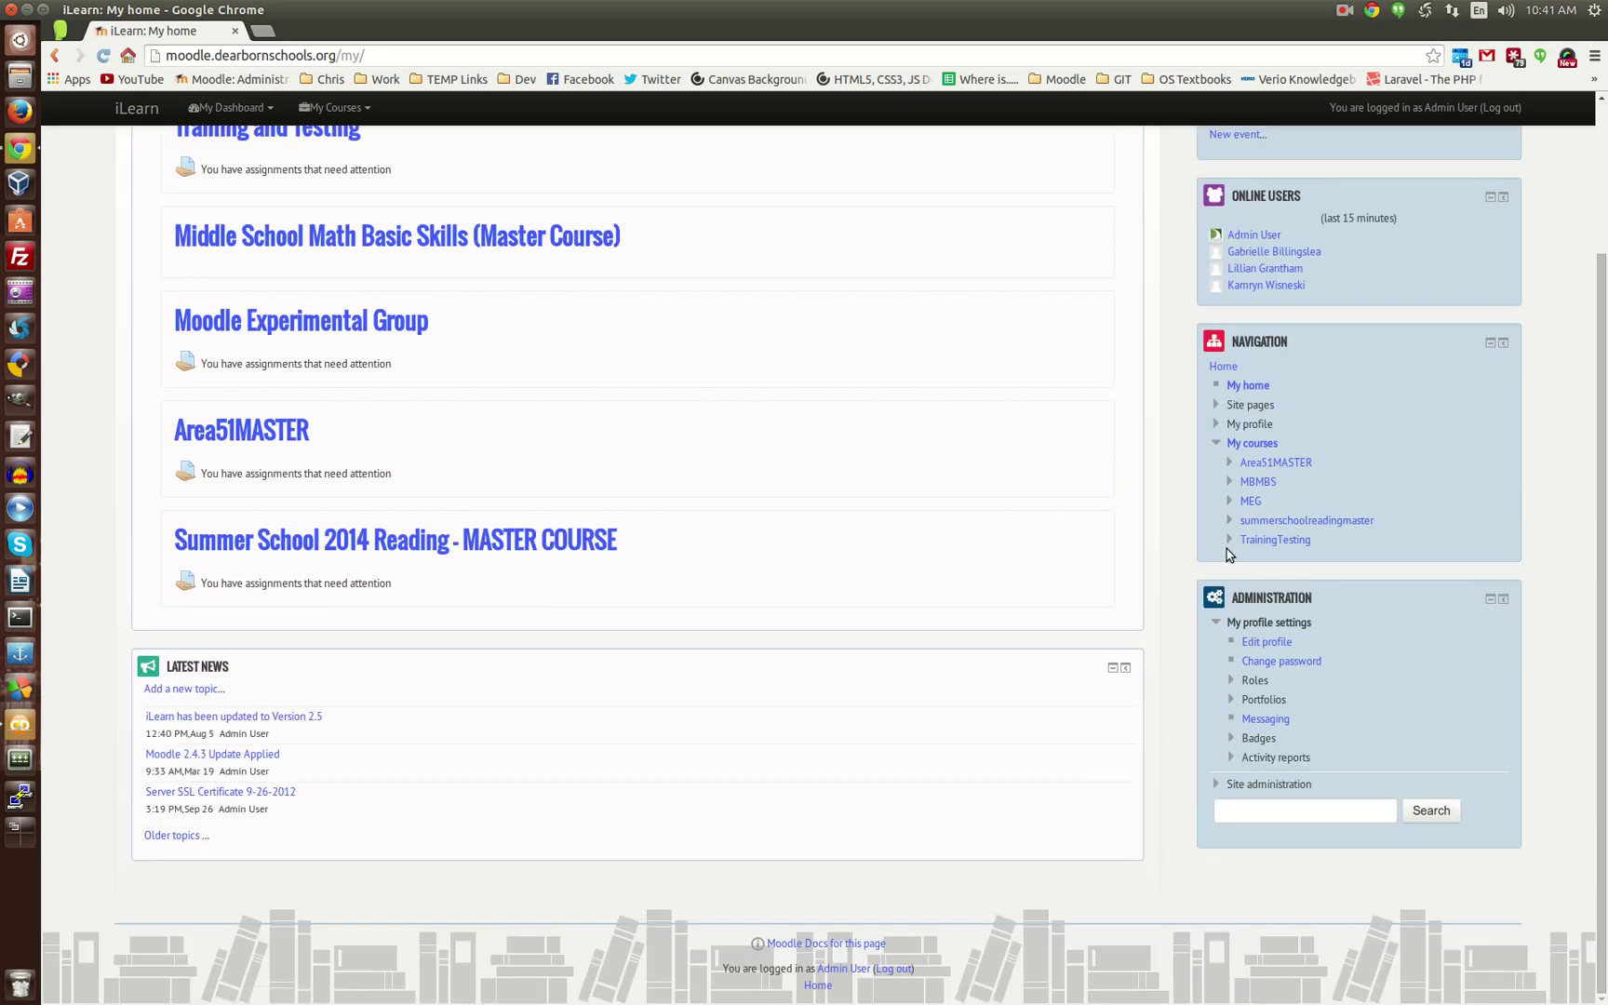
left_click(1252, 784)
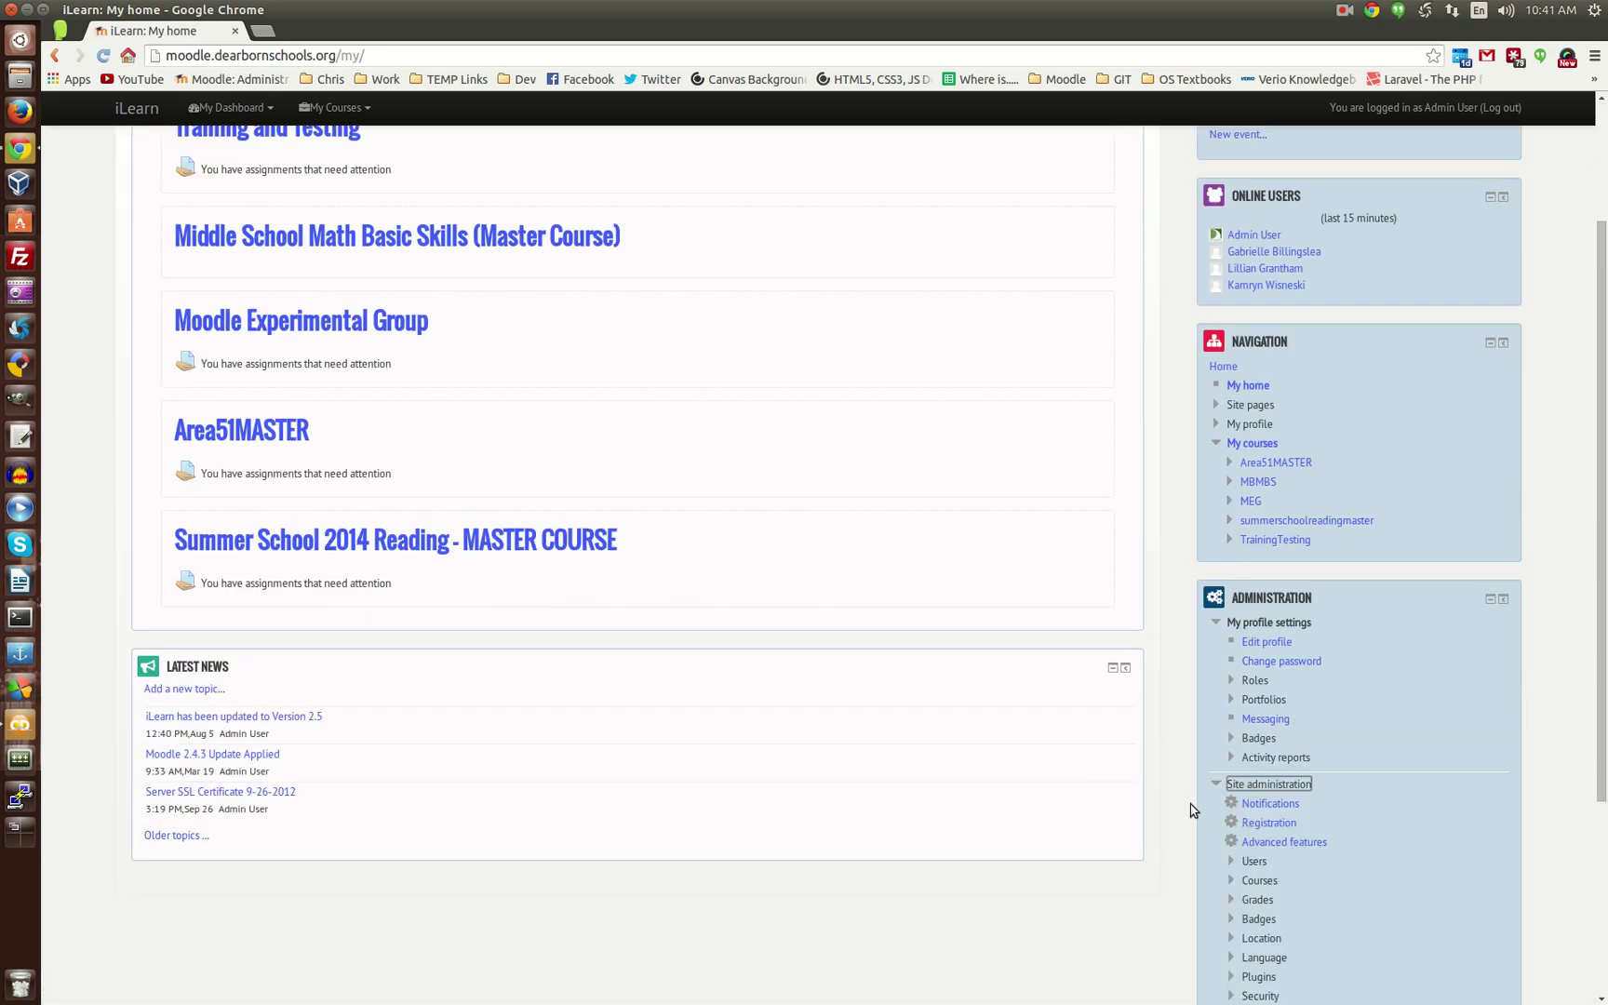
scroll(1196, 809, "down", 3)
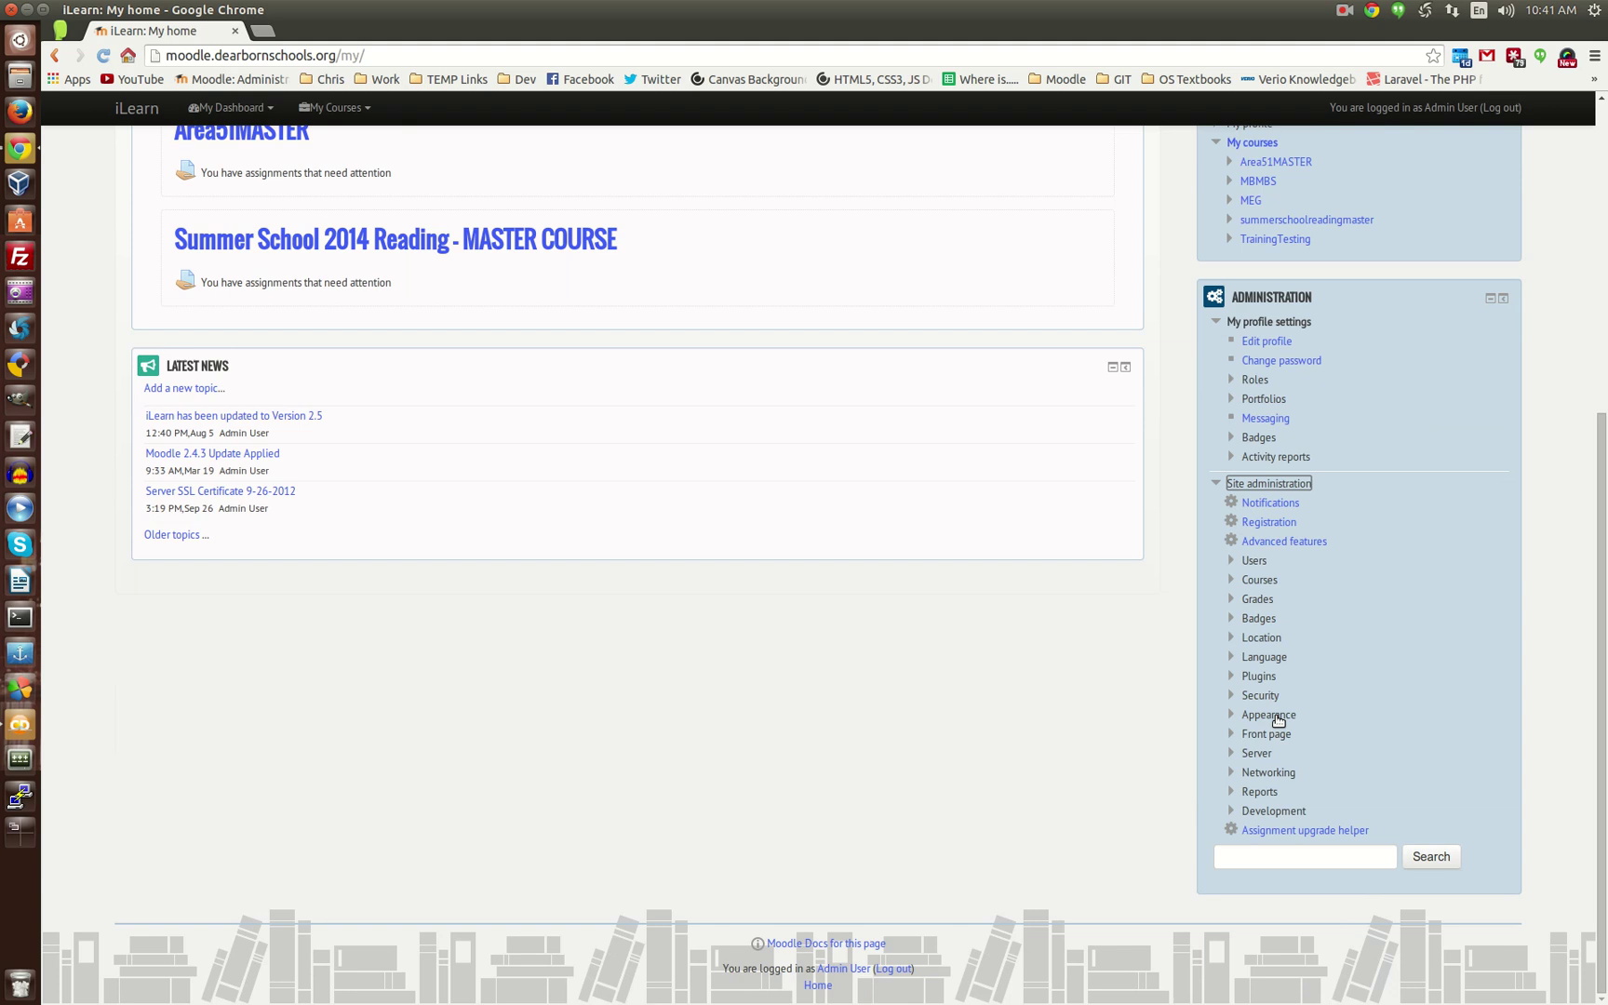
left_click(1278, 717)
left_click(1287, 740)
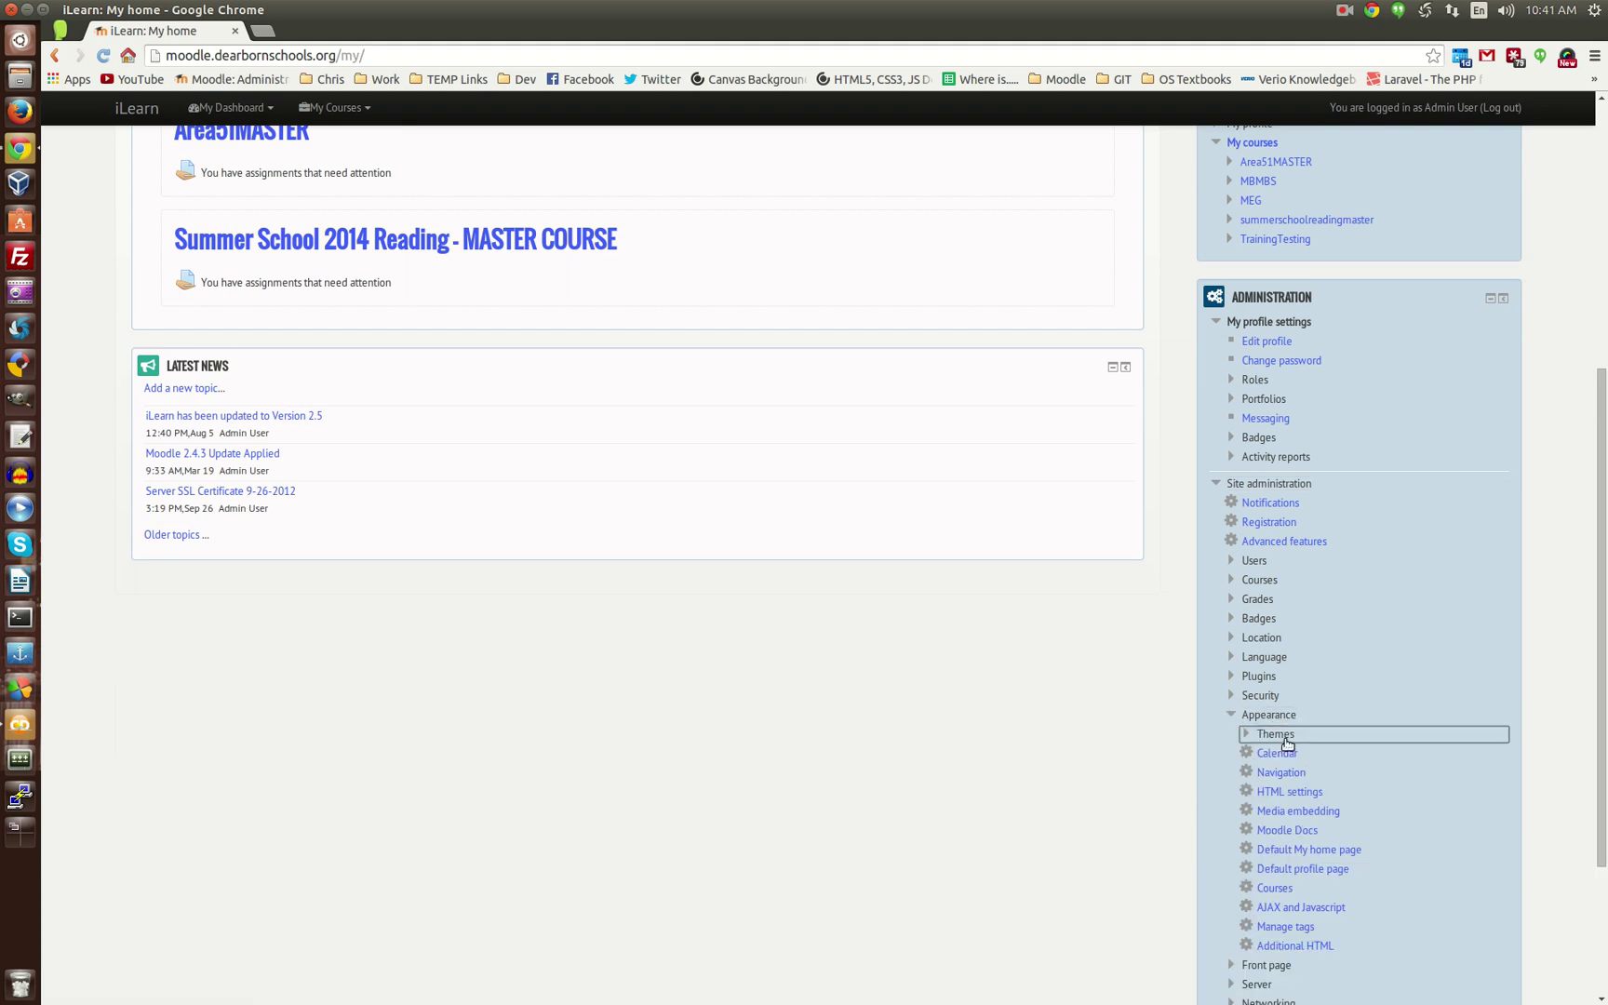
left_click(1312, 870)
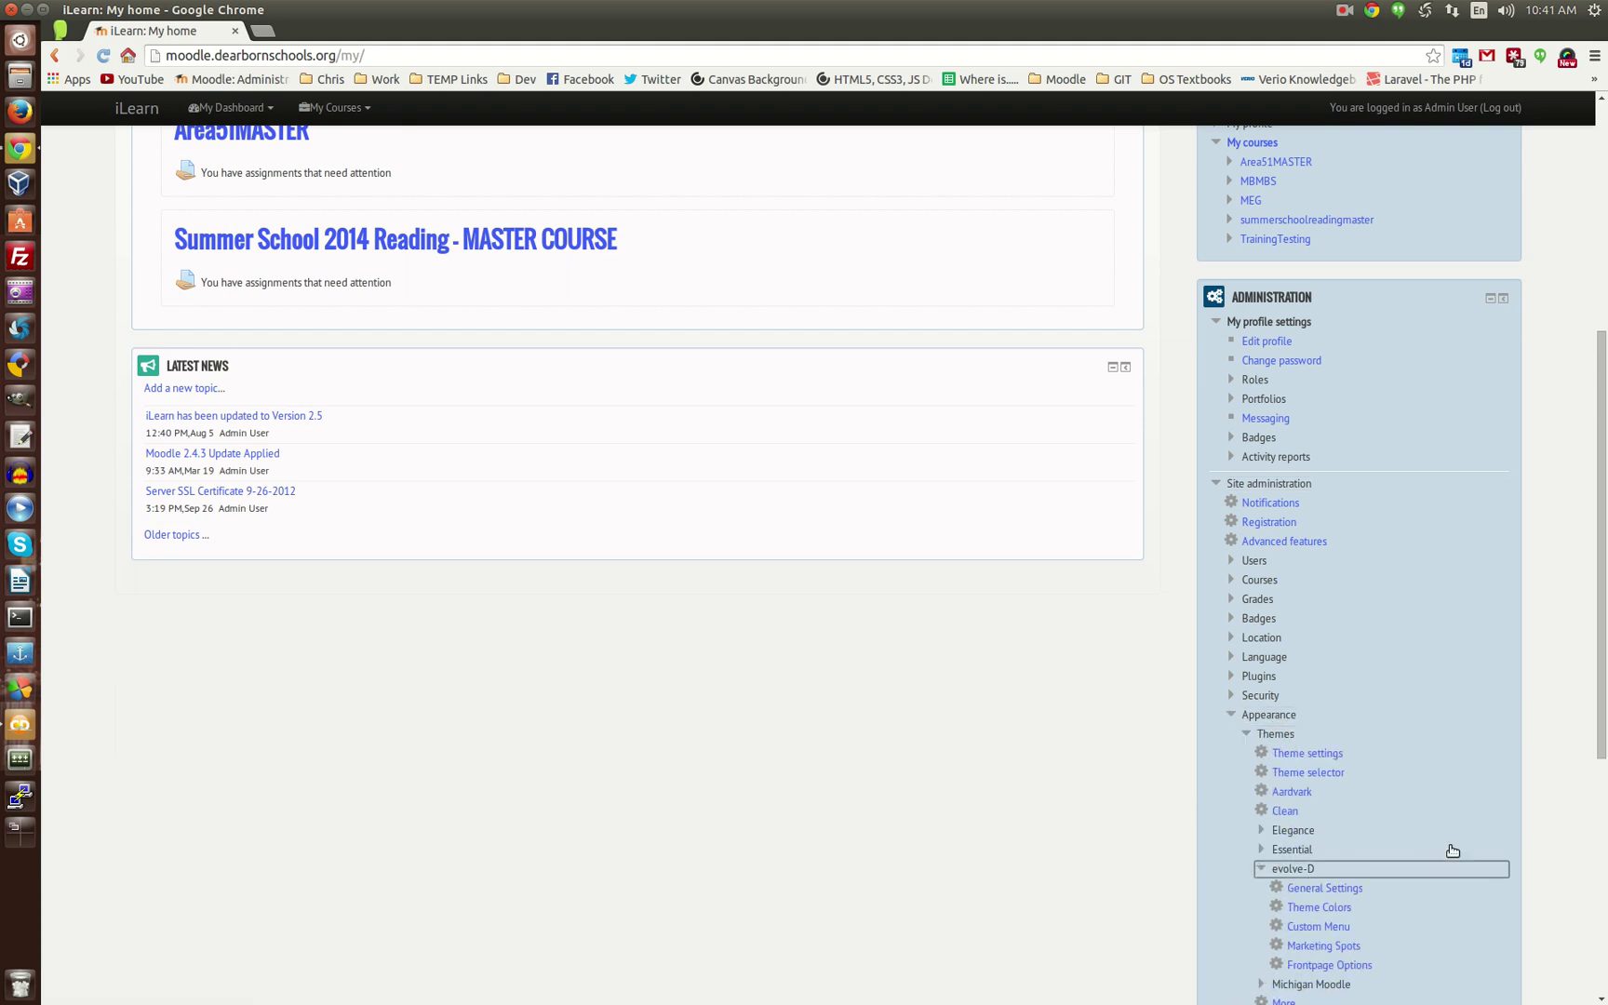
- Open evolve-D's General Settings and review the font, navbar, logo, custom CSS, alert and footnote options
scroll(1486, 811, "down", 3)
scroll(1483, 738, "down", 2)
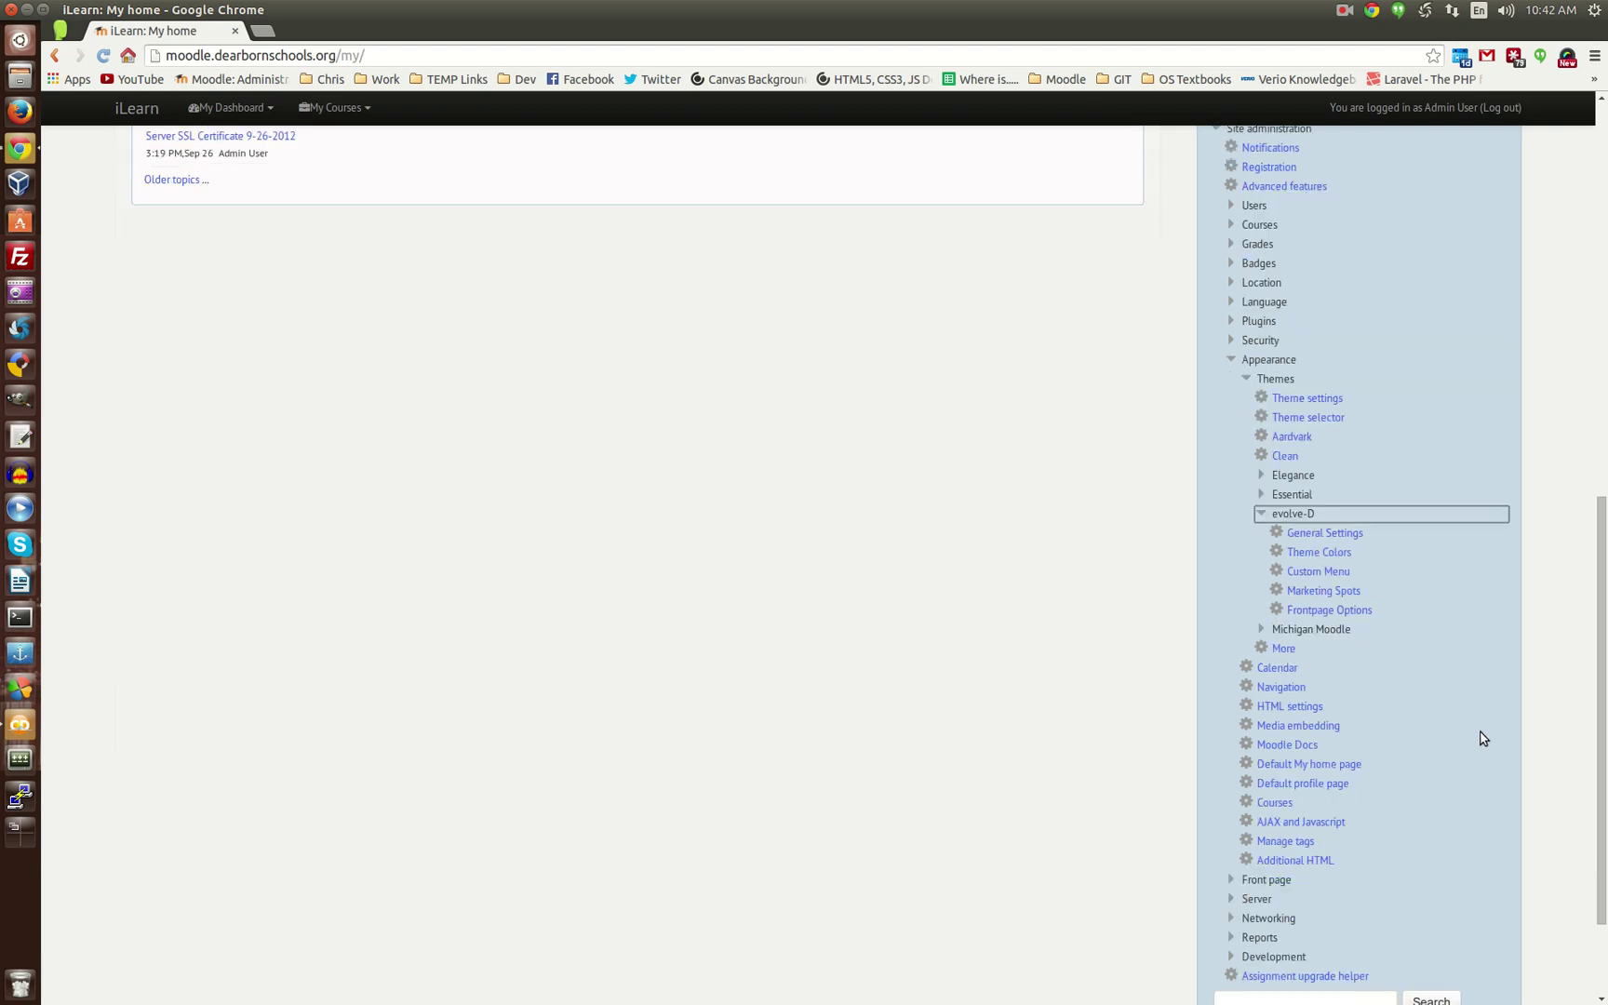
left_click(1306, 492)
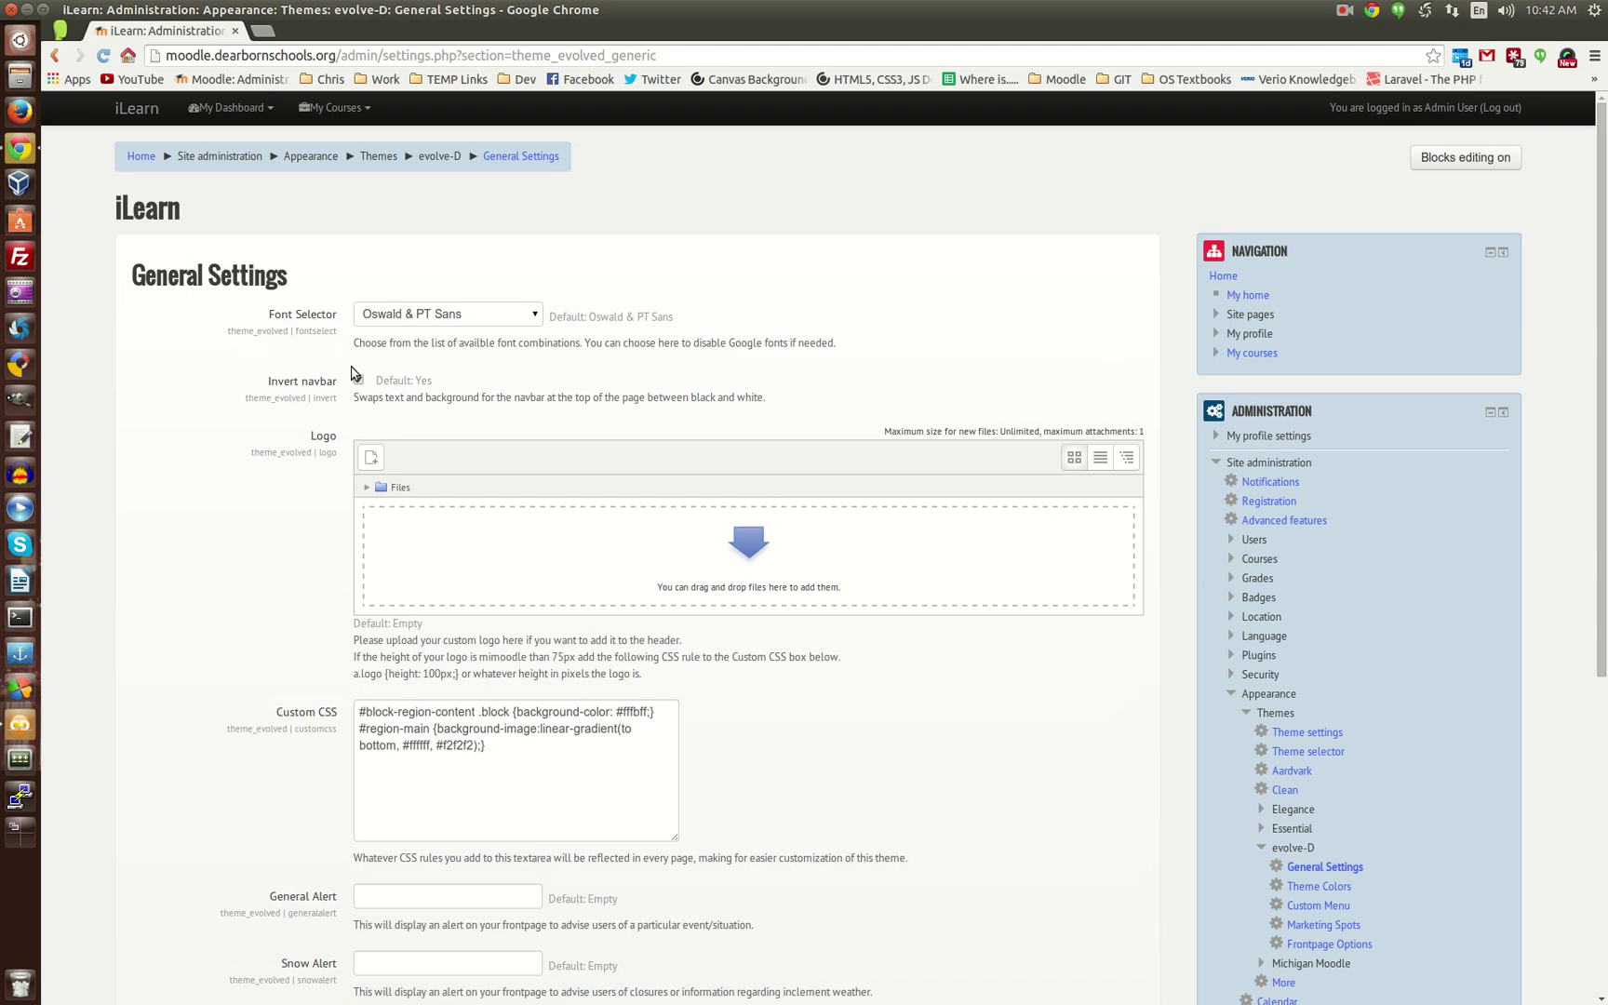
scroll(284, 539, "down", 3)
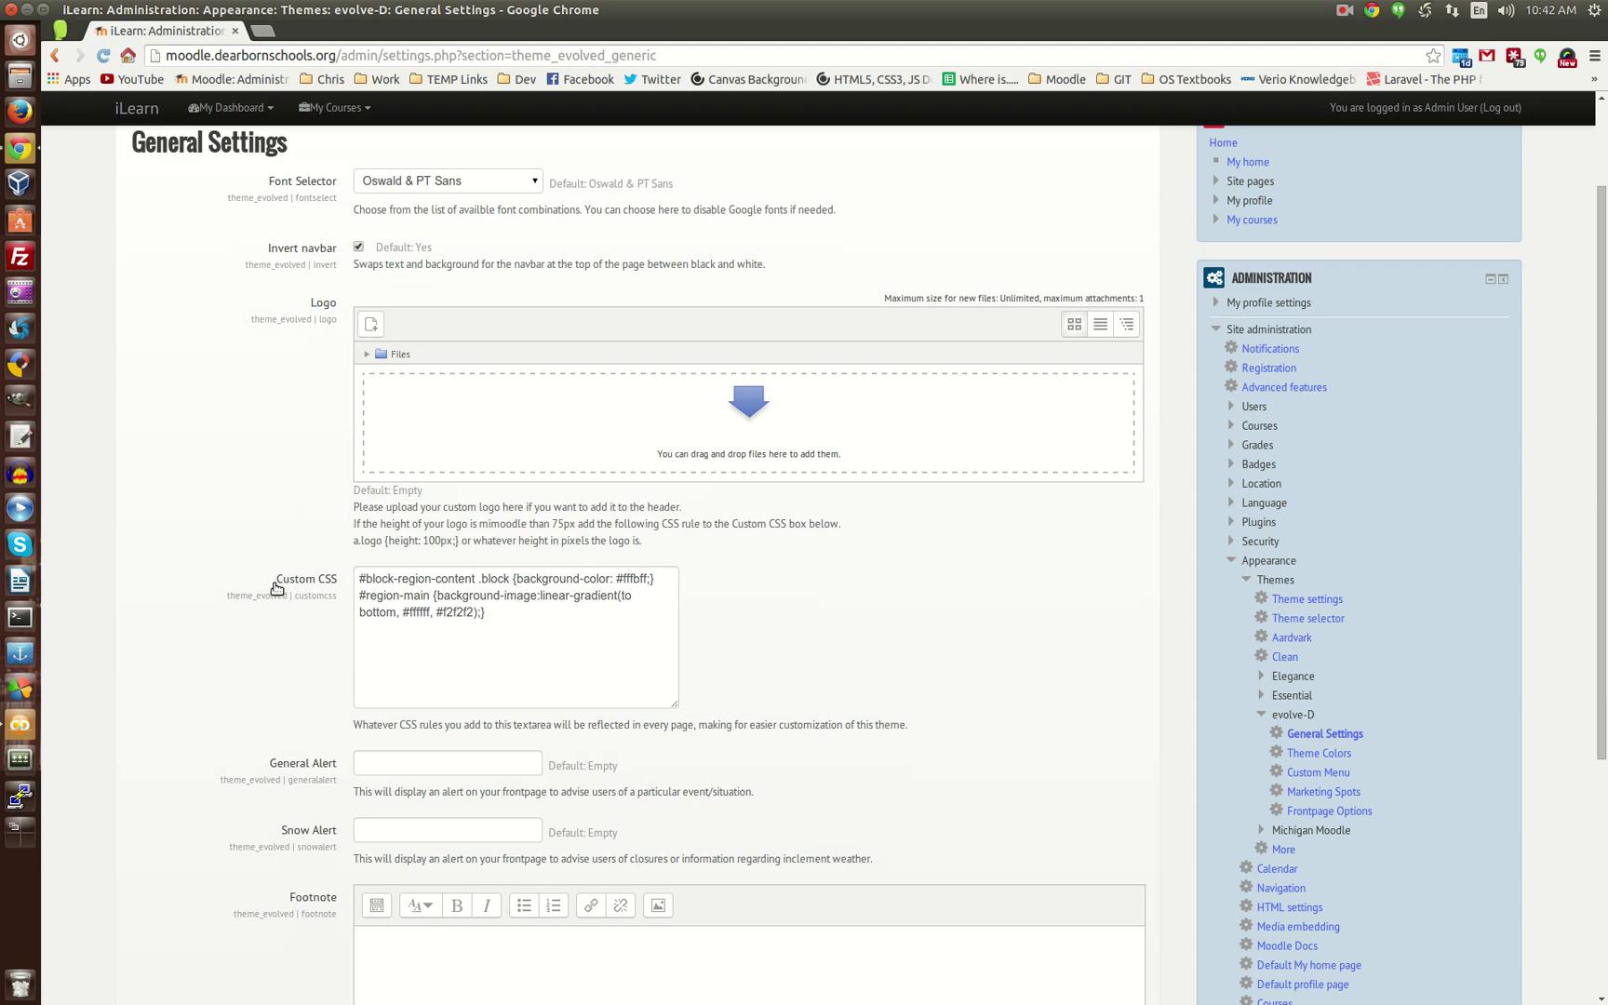
scroll(272, 579, "down", 4)
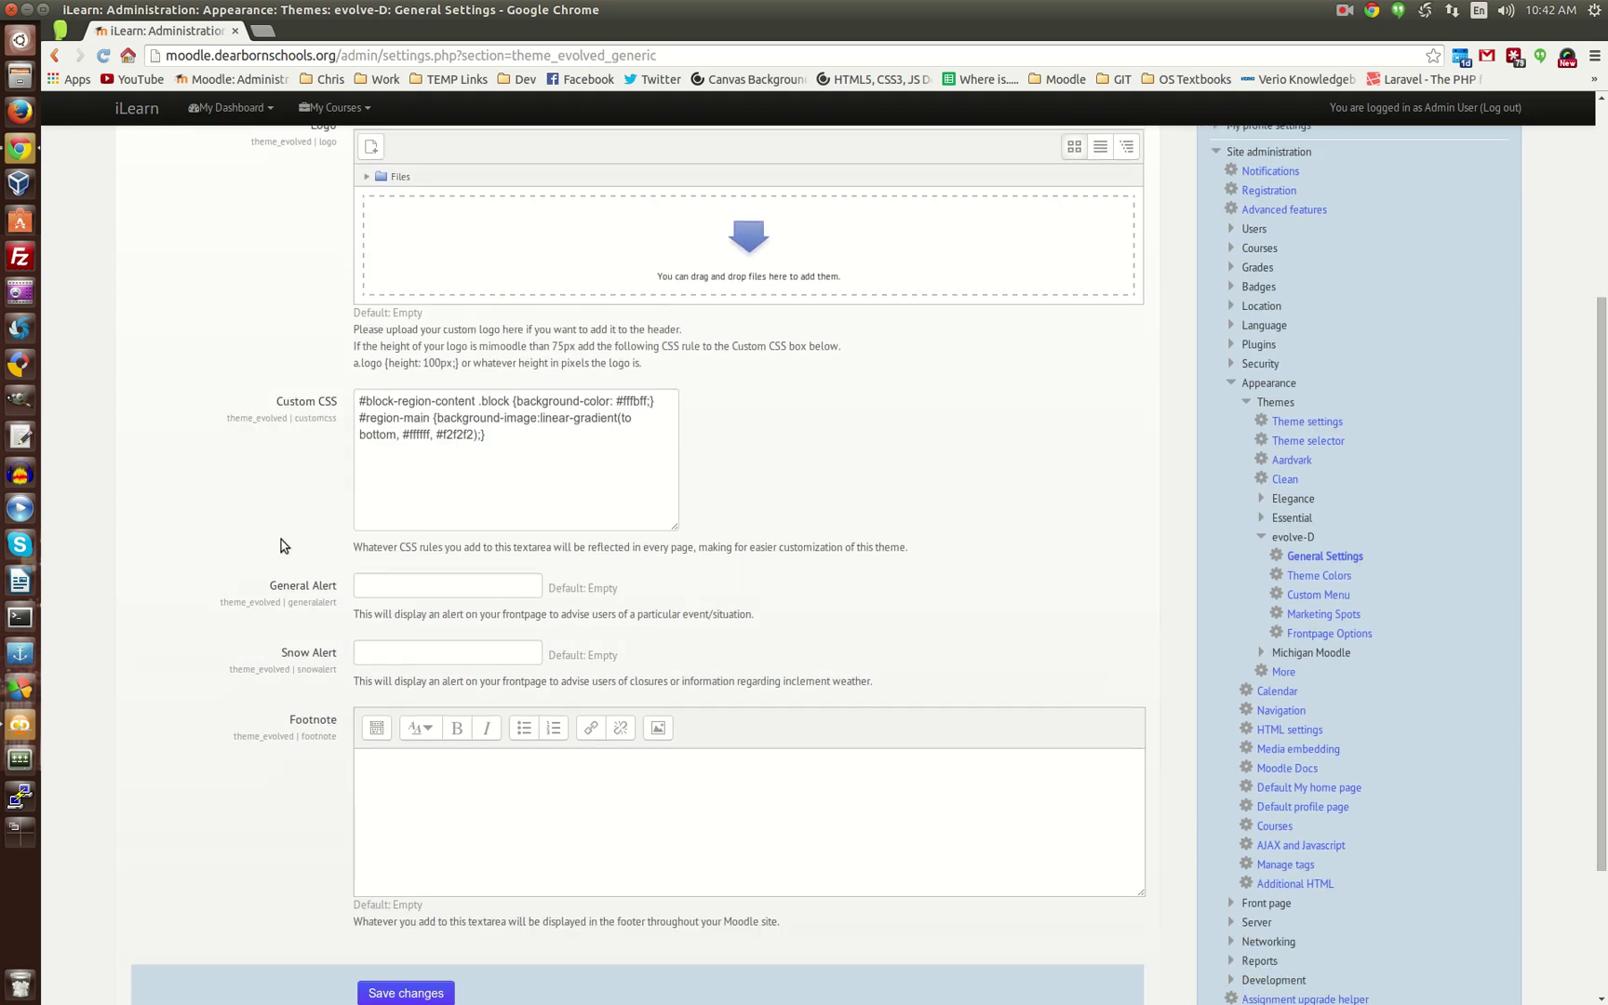
scroll(270, 535, "down", 3)
left_click(425, 451)
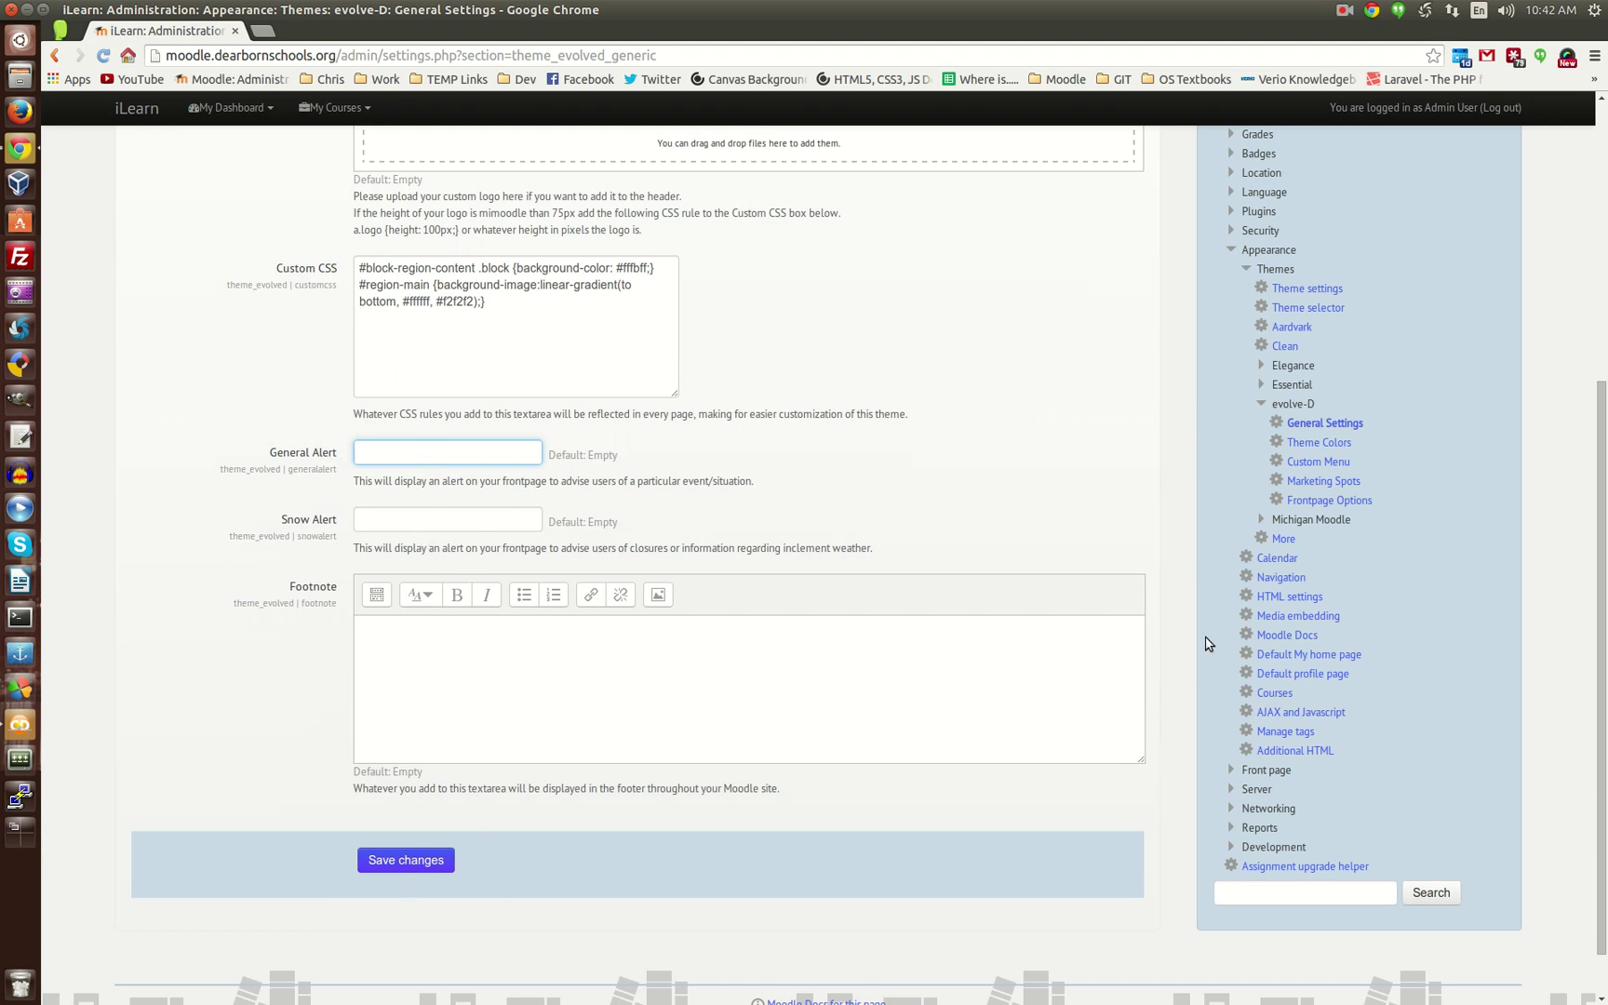
- Open evolve-D's Theme Colors page and review the colour pickers and background image, repeat and position options
left_click(1314, 450)
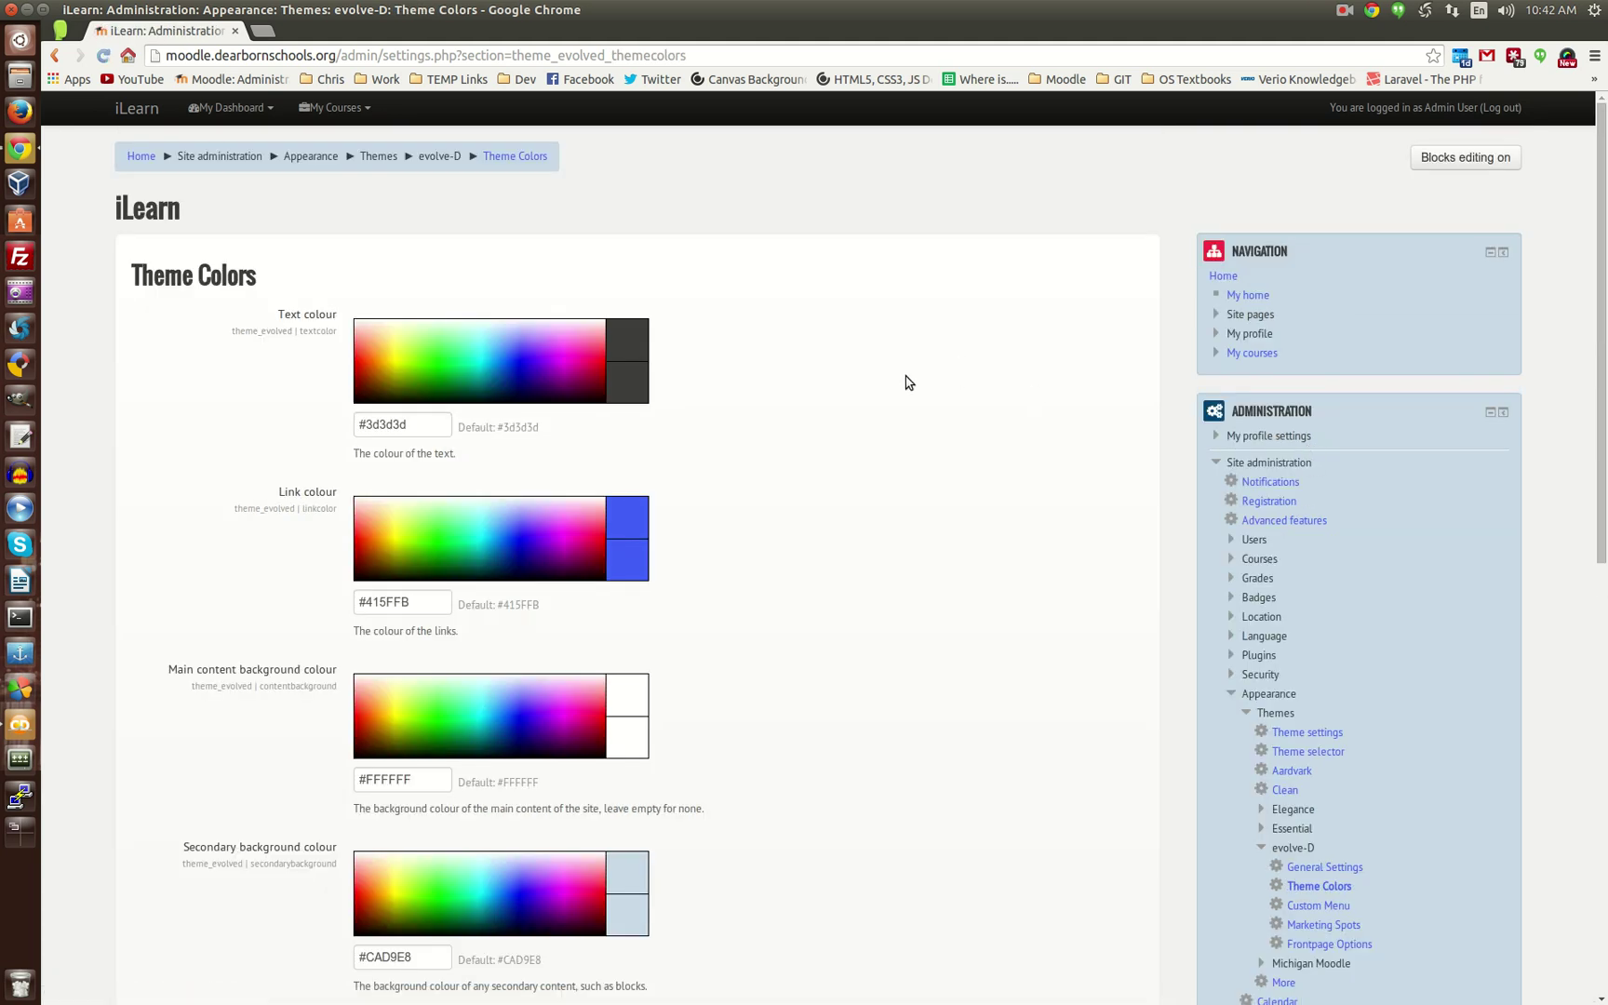
scroll(933, 415, "down", 5)
scroll(924, 429, "down", 1)
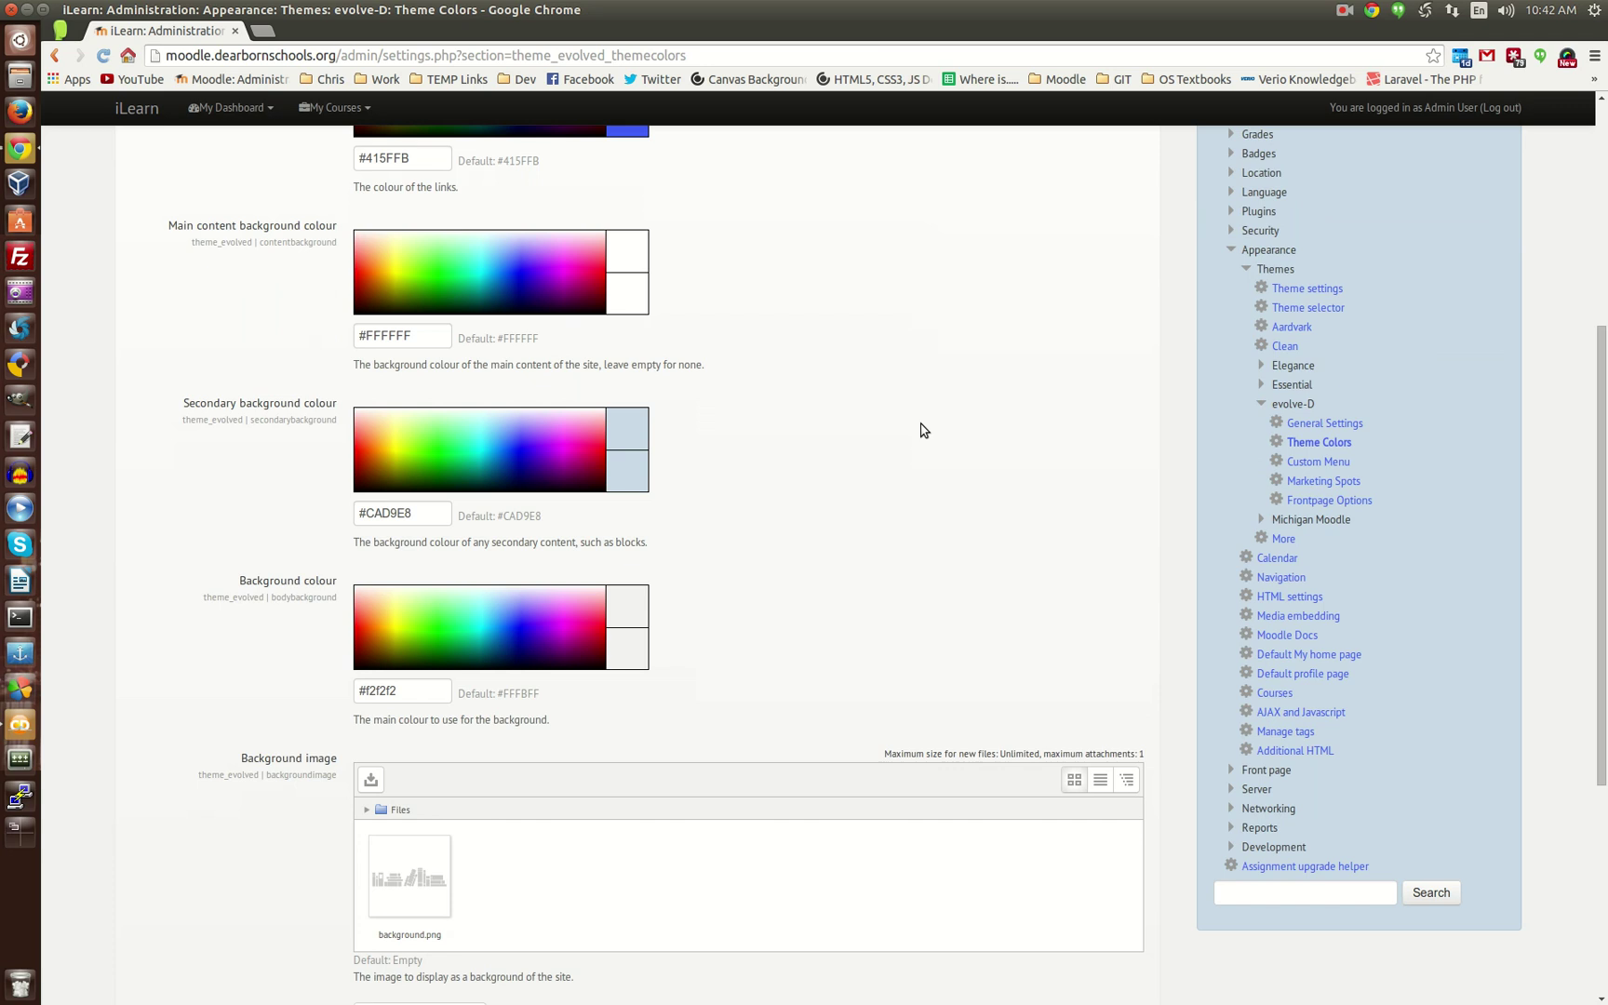
scroll(924, 429, "down", 3)
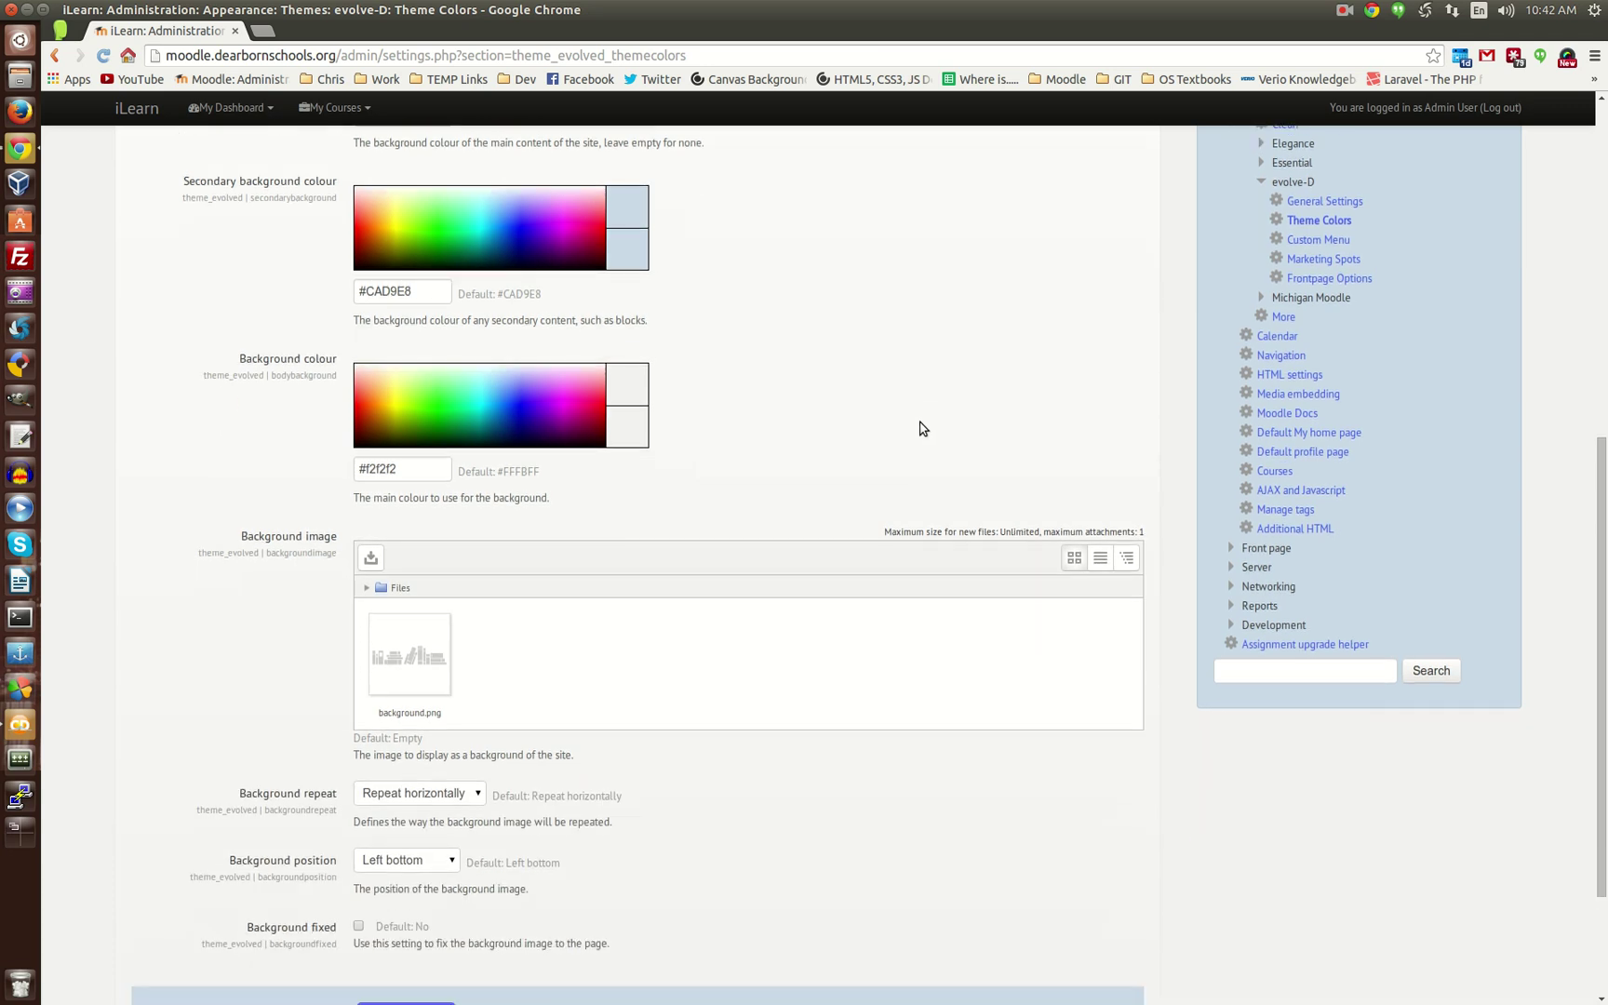
scroll(924, 429, "down", 3)
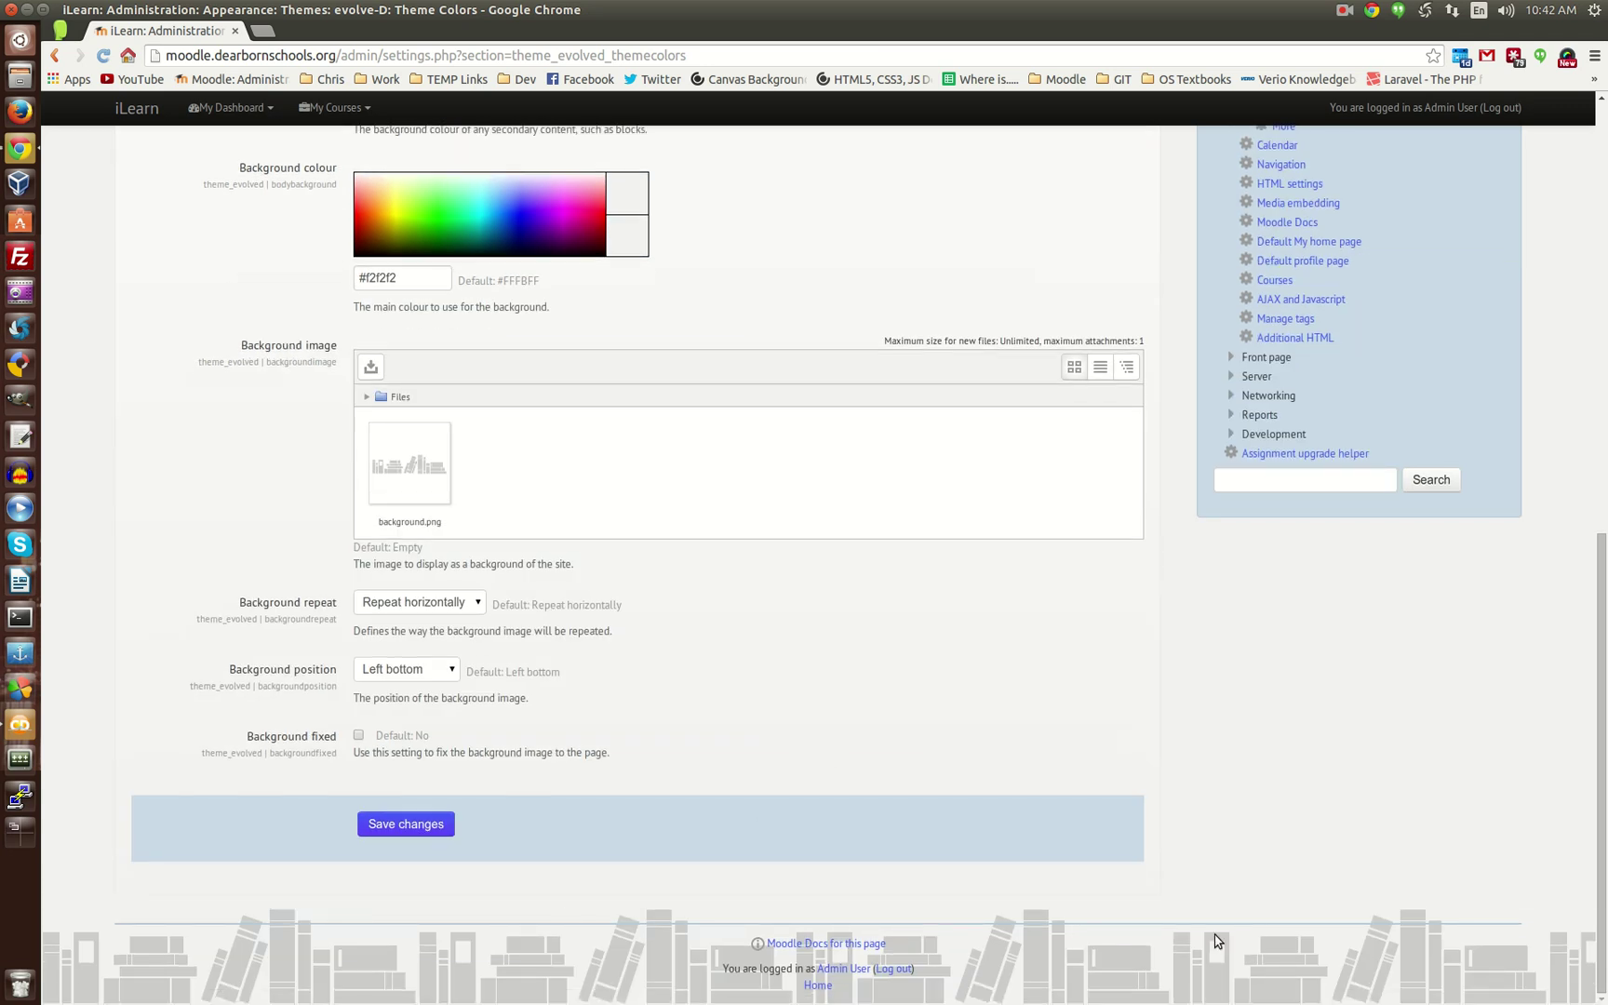
scroll(1363, 707, "up", 2)
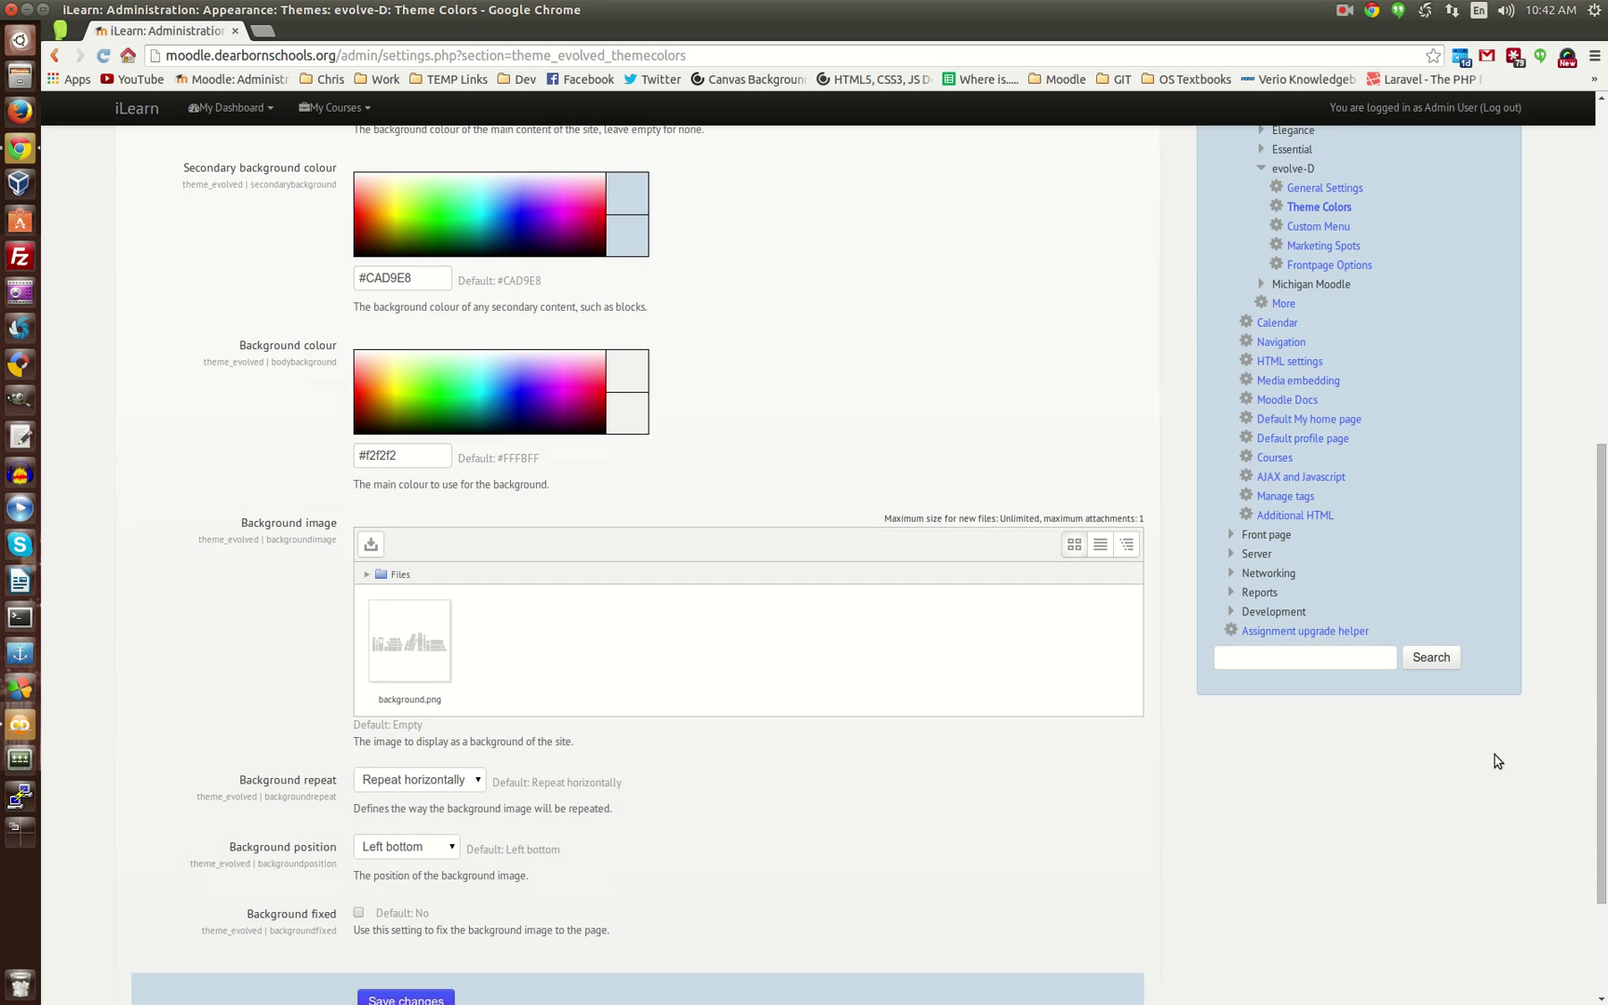
scroll(1497, 762, "up", 2)
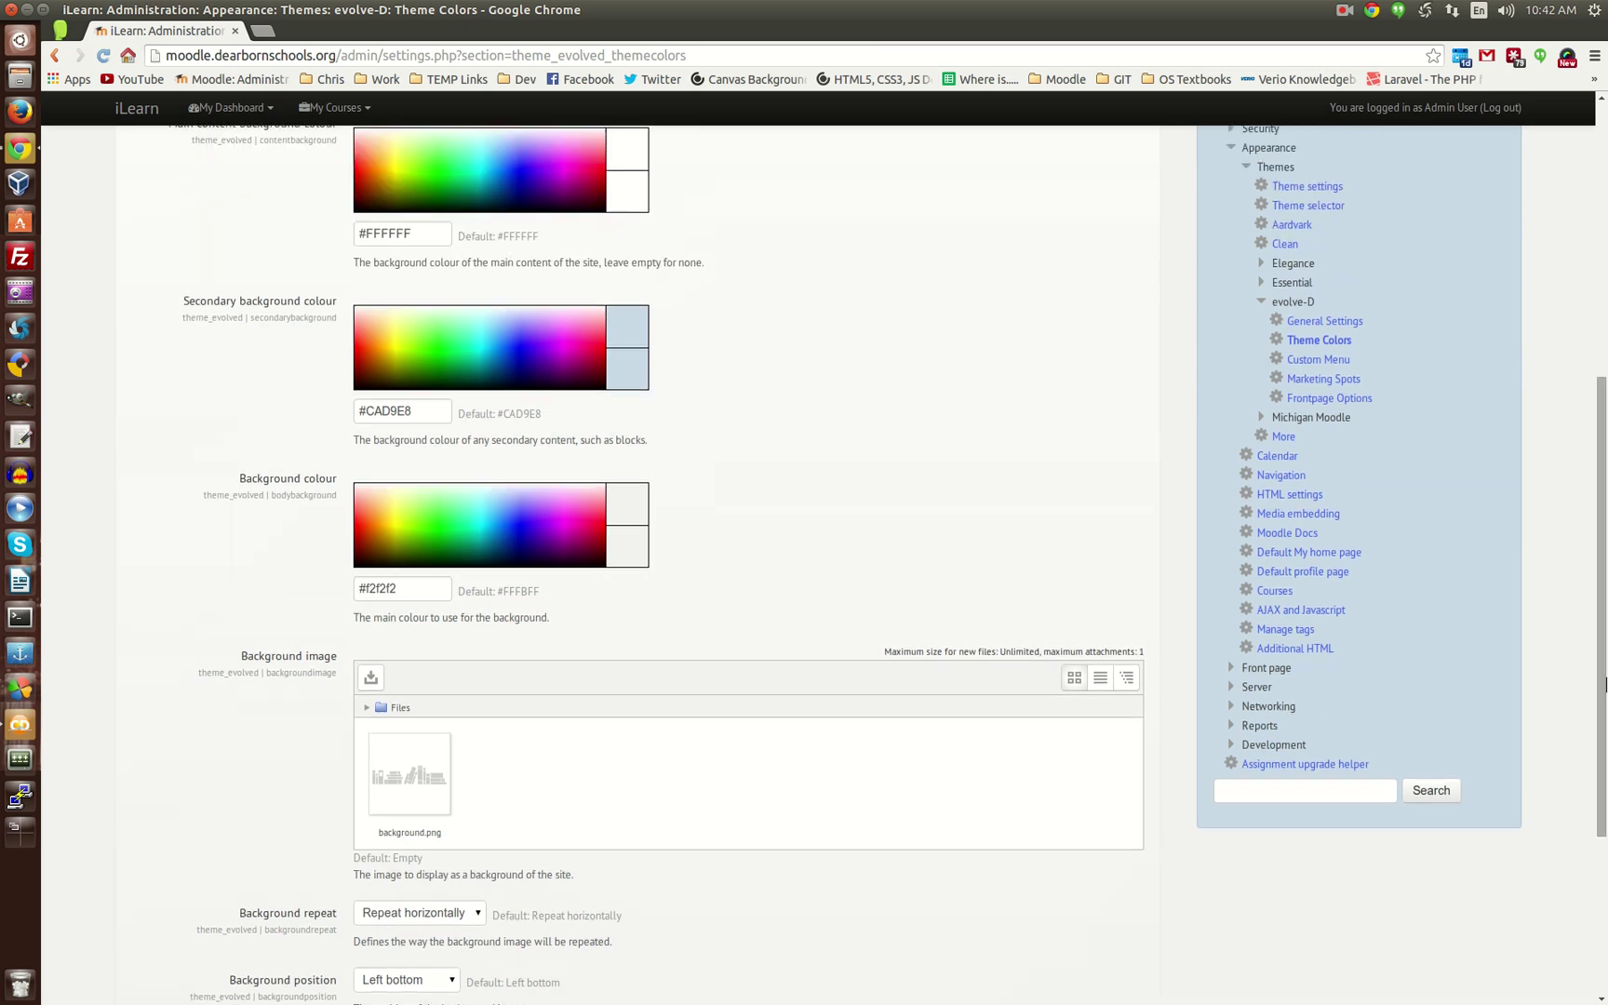
- Open evolve-D's Custom Menu settings and compare them with the My Courses and My Dashboard dropdowns
left_click(1319, 360)
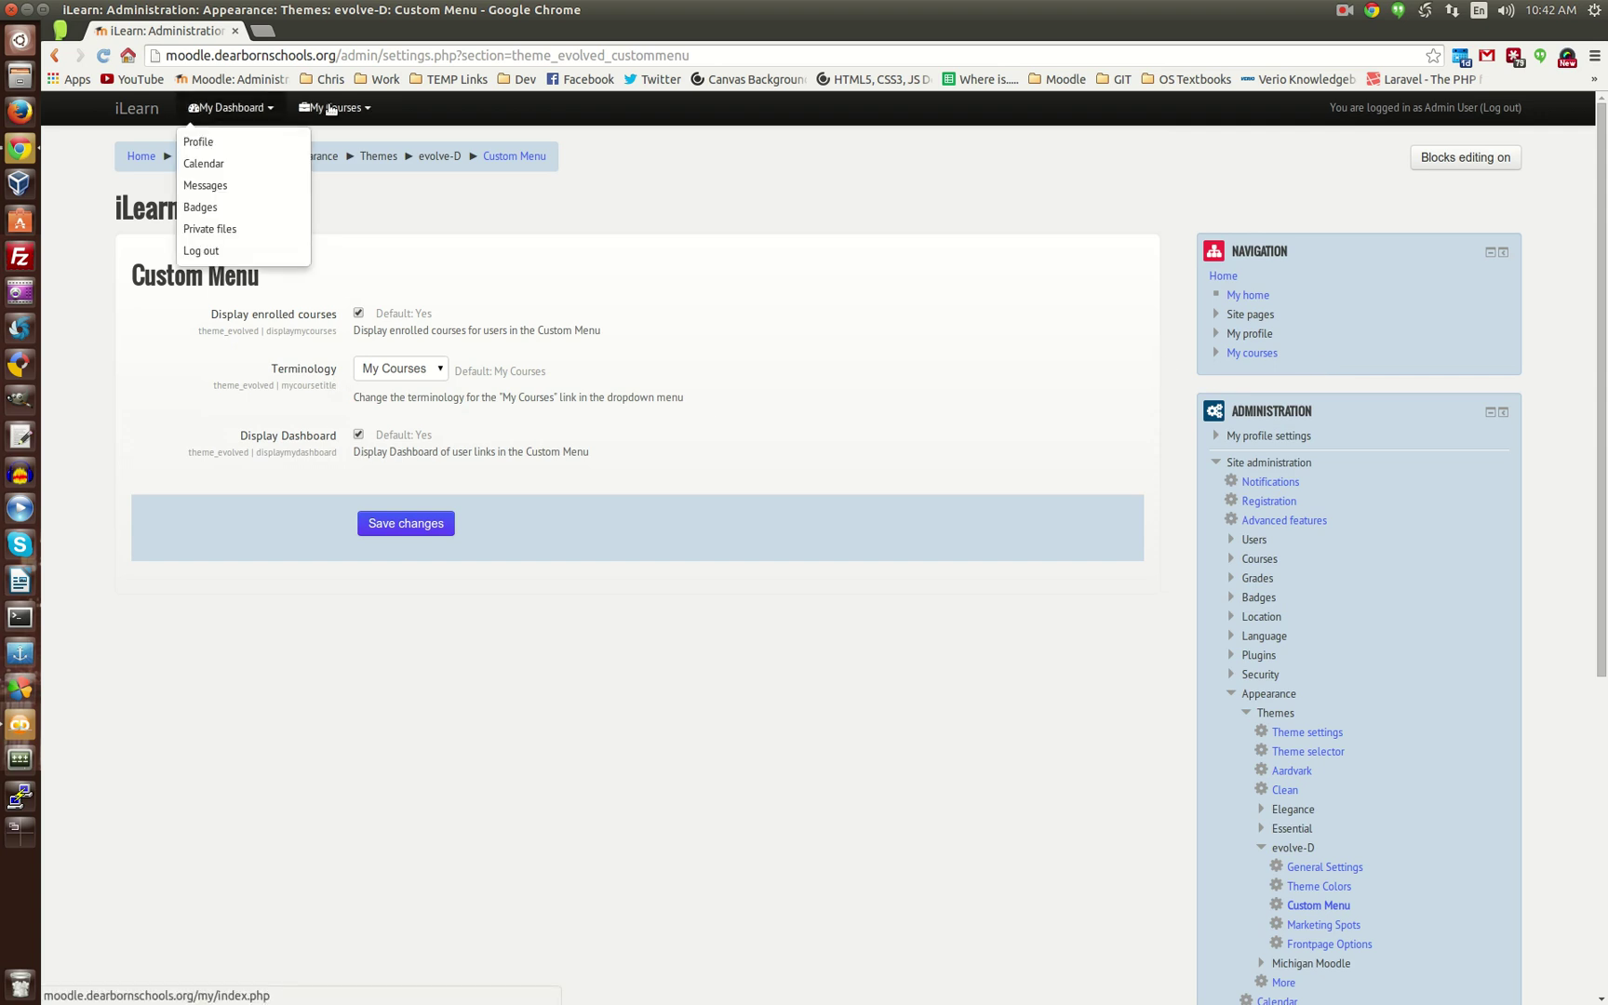
mouse_move(330, 109)
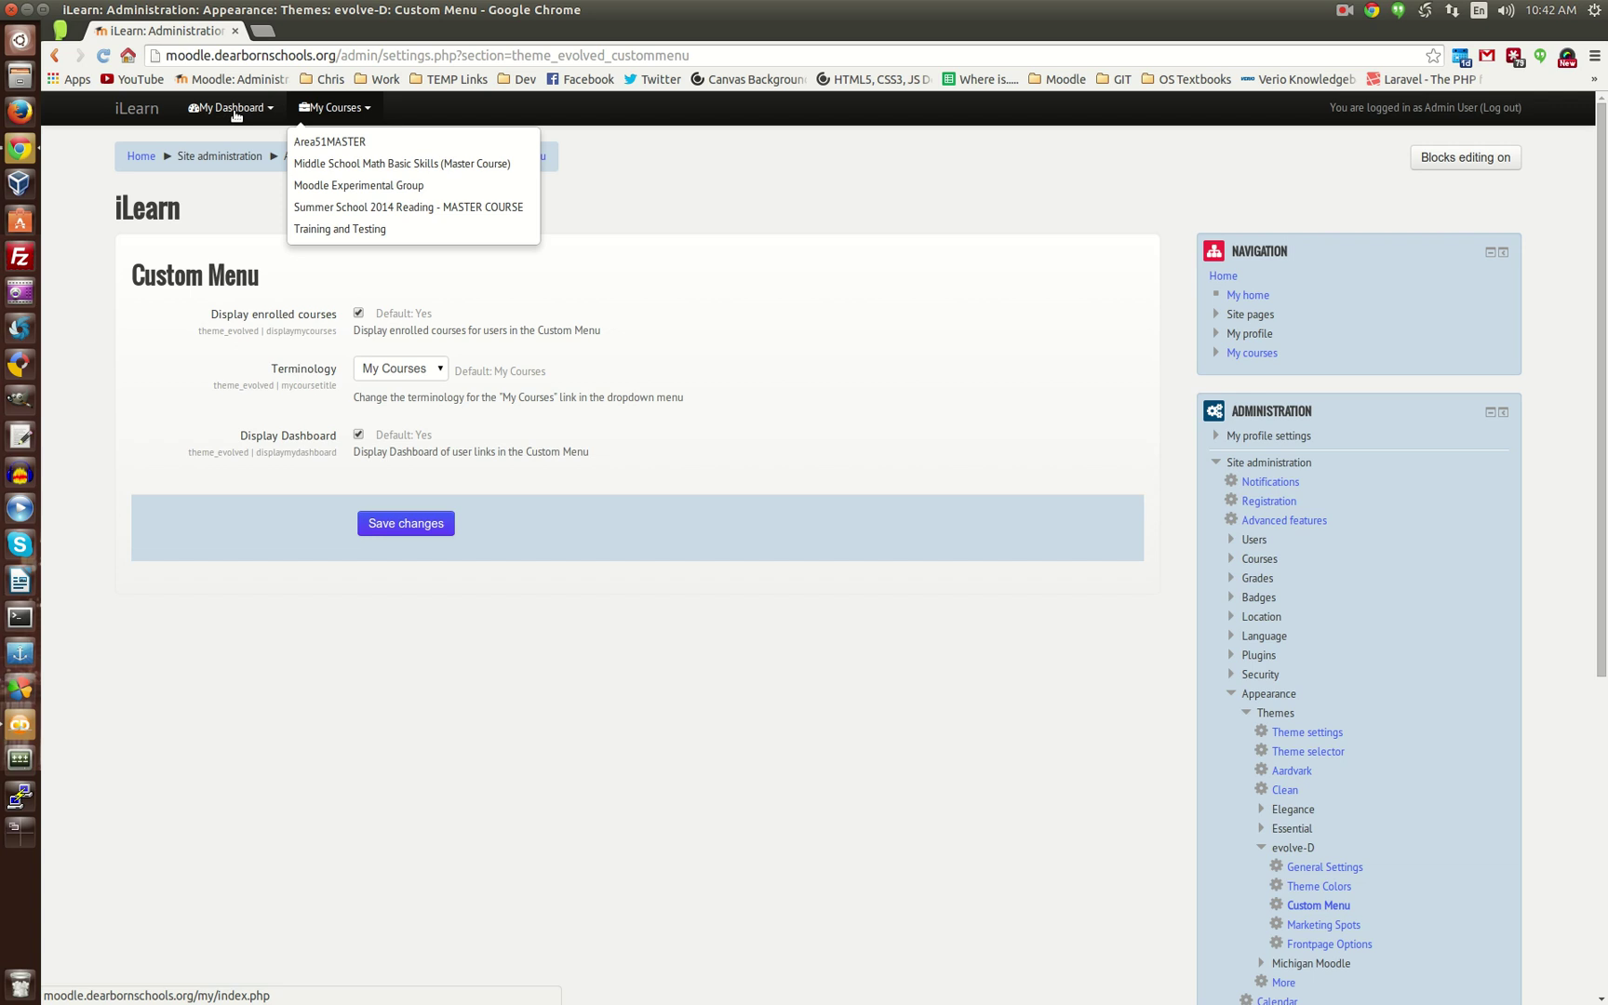
mouse_move(221, 123)
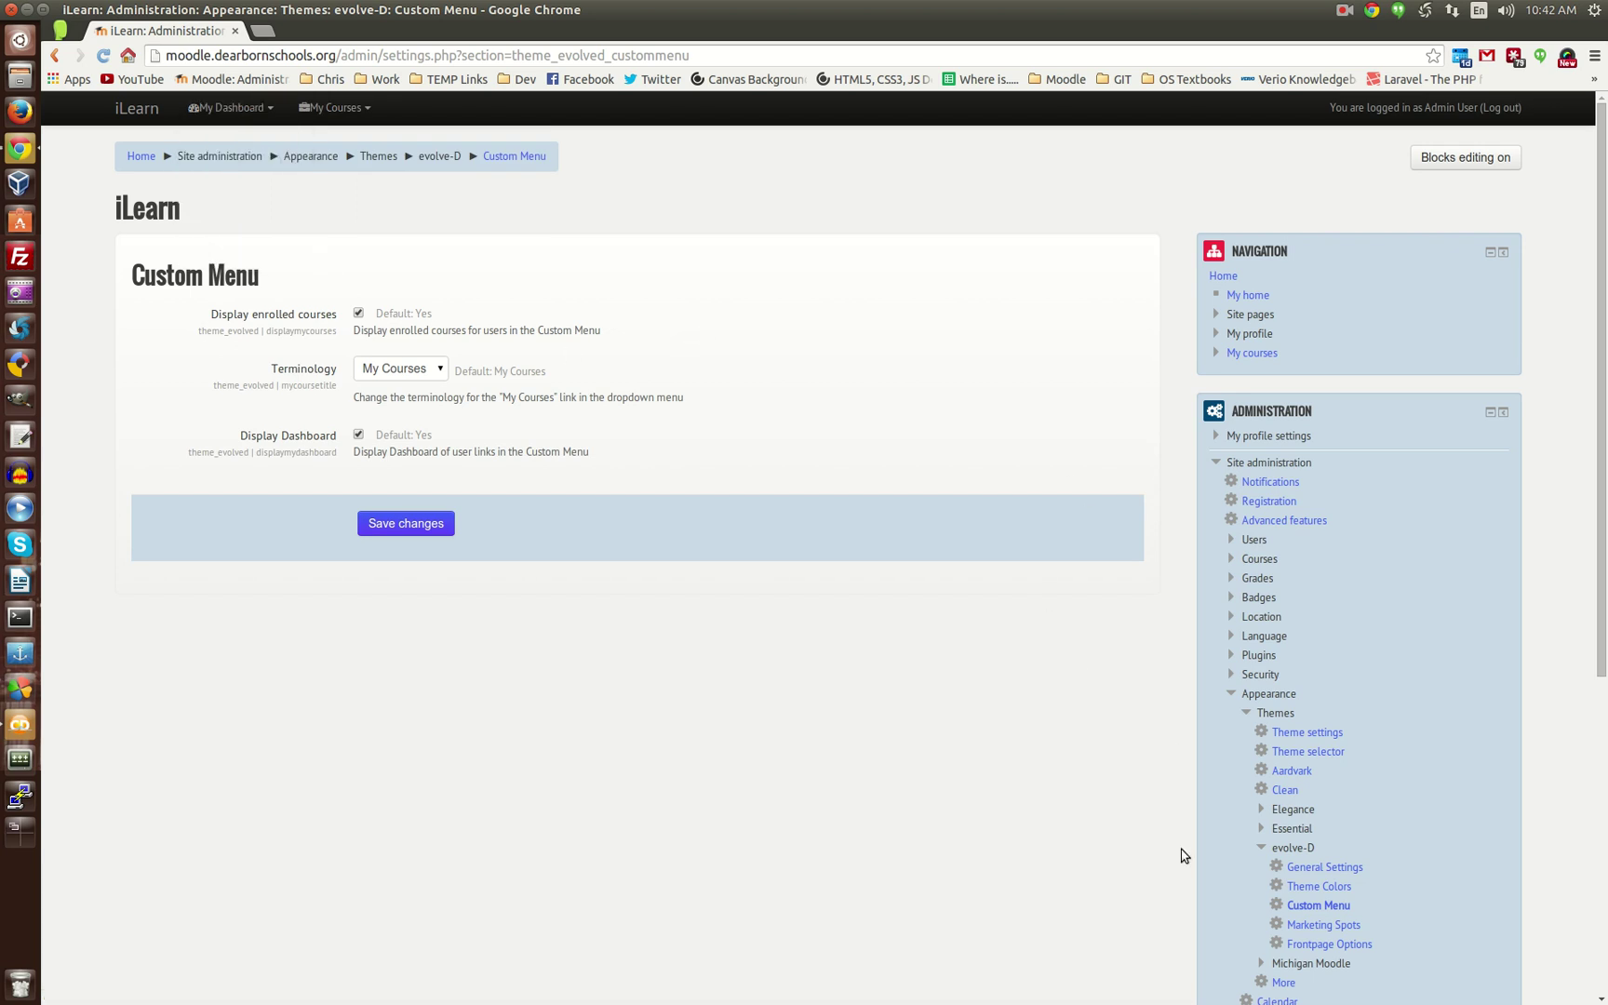
- Open evolve-D's Marketing Spots page and review the spot fields and the display toggle's choices without changing them
scroll(1177, 861, "down", 1)
scroll(1177, 861, "down", 2)
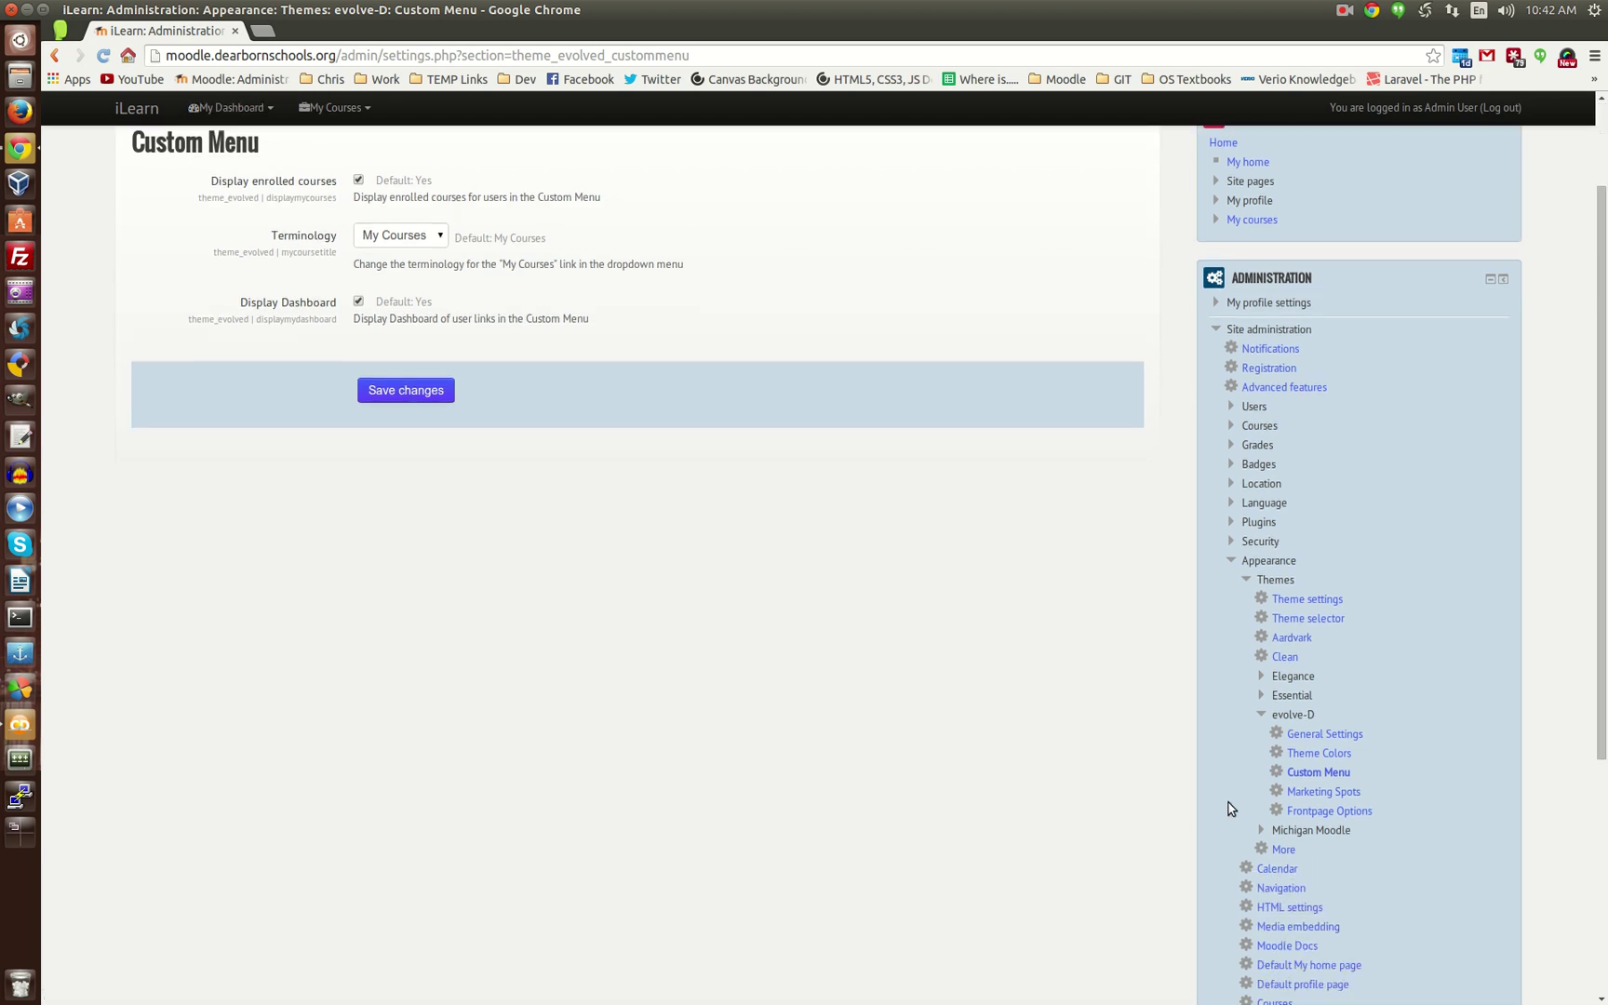
left_click(1302, 791)
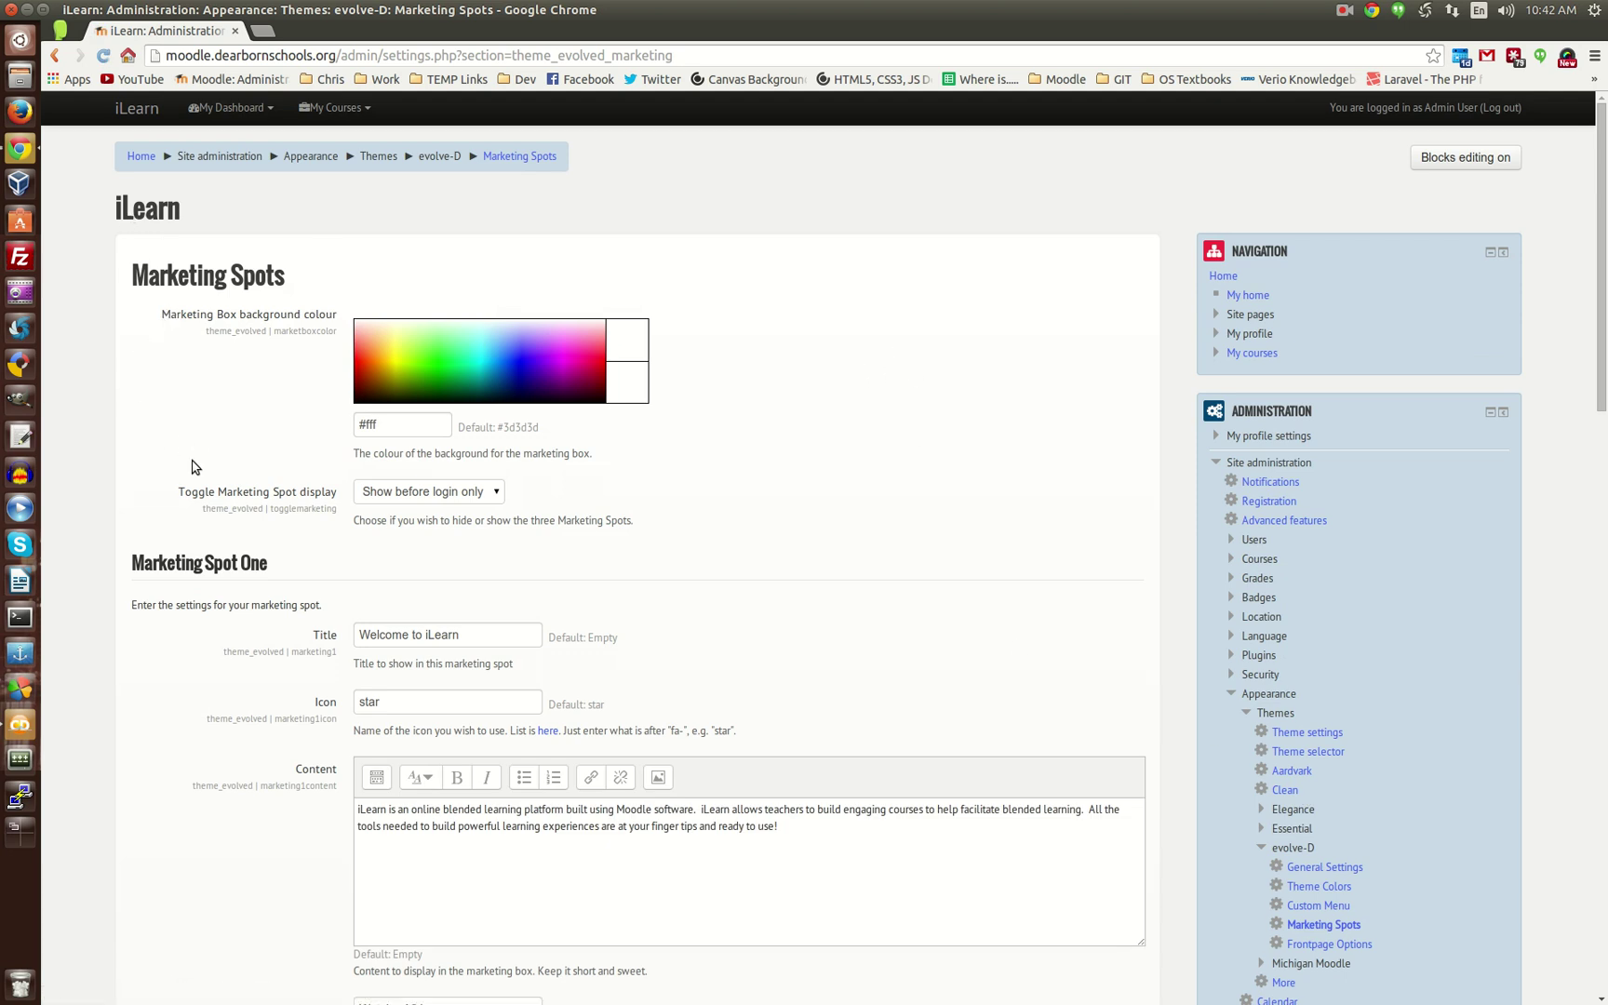
scroll(188, 464, "down", 3)
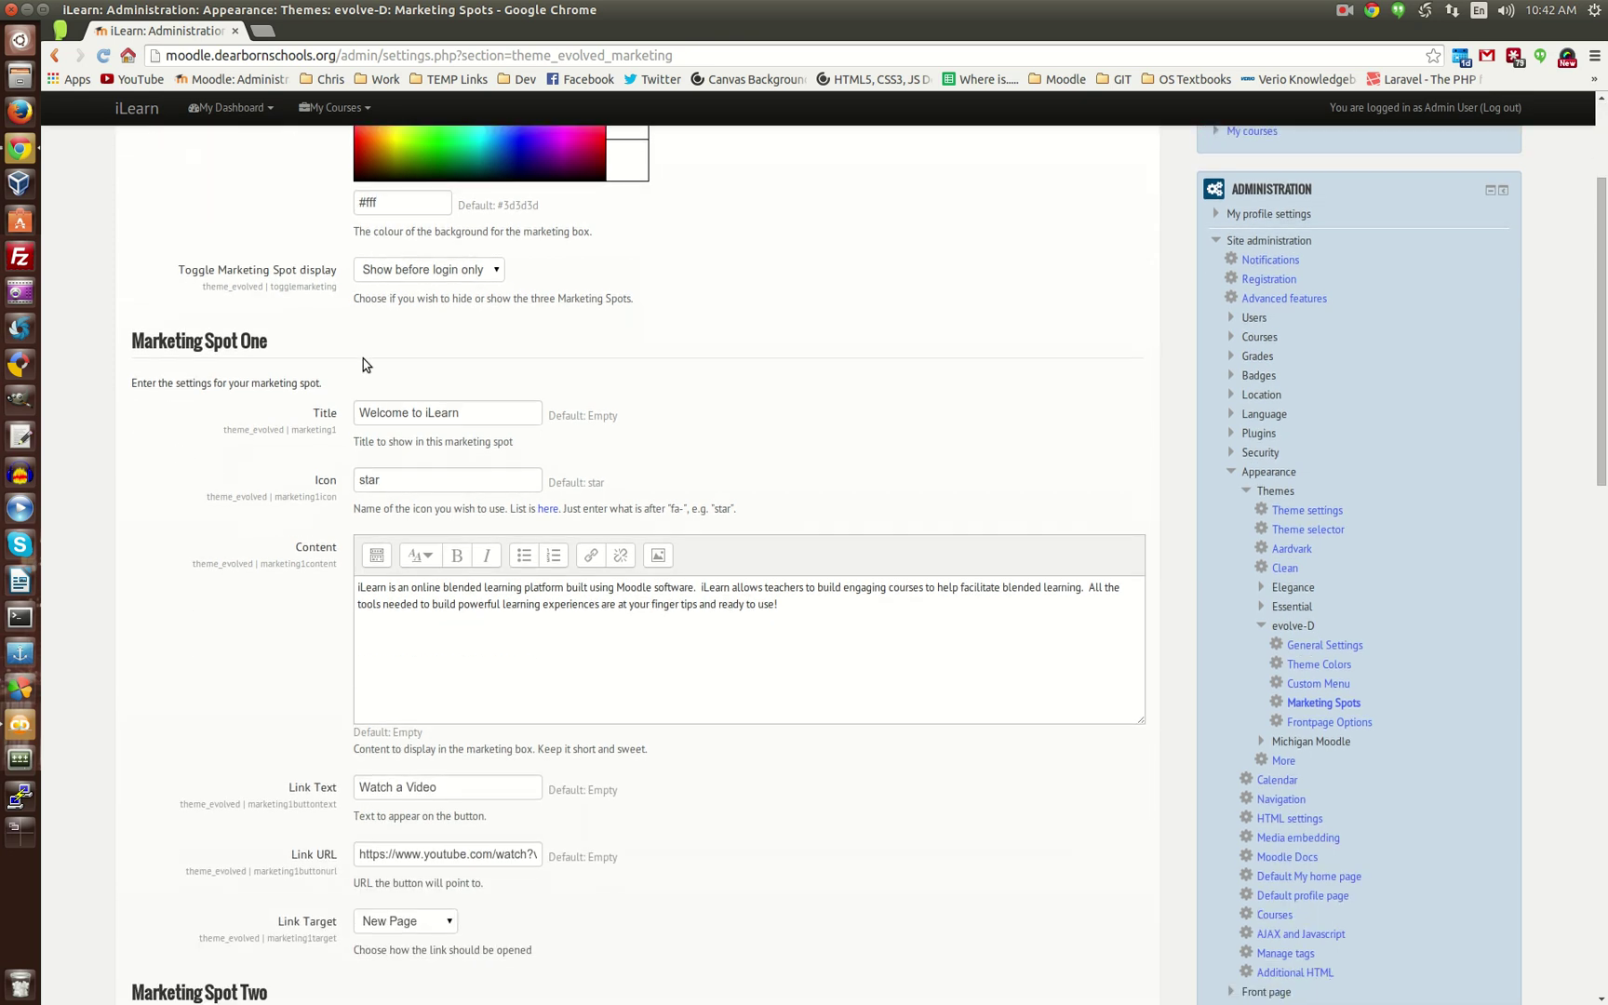
scroll(248, 444, "down", 5)
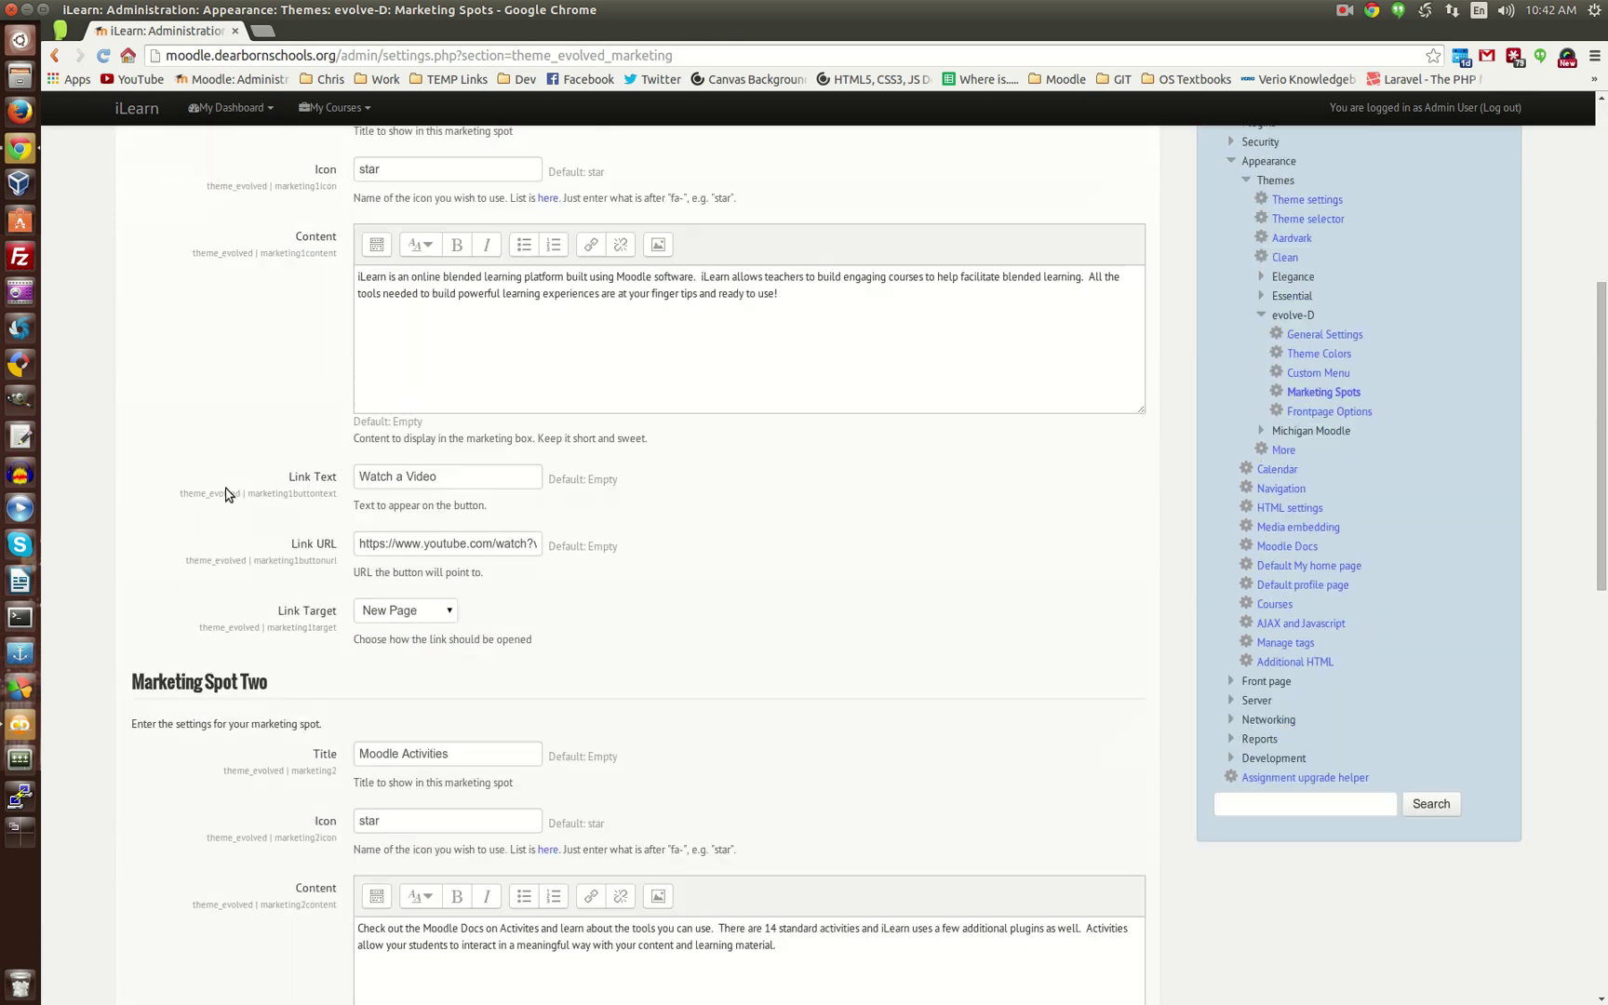
scroll(219, 484, "up", 7)
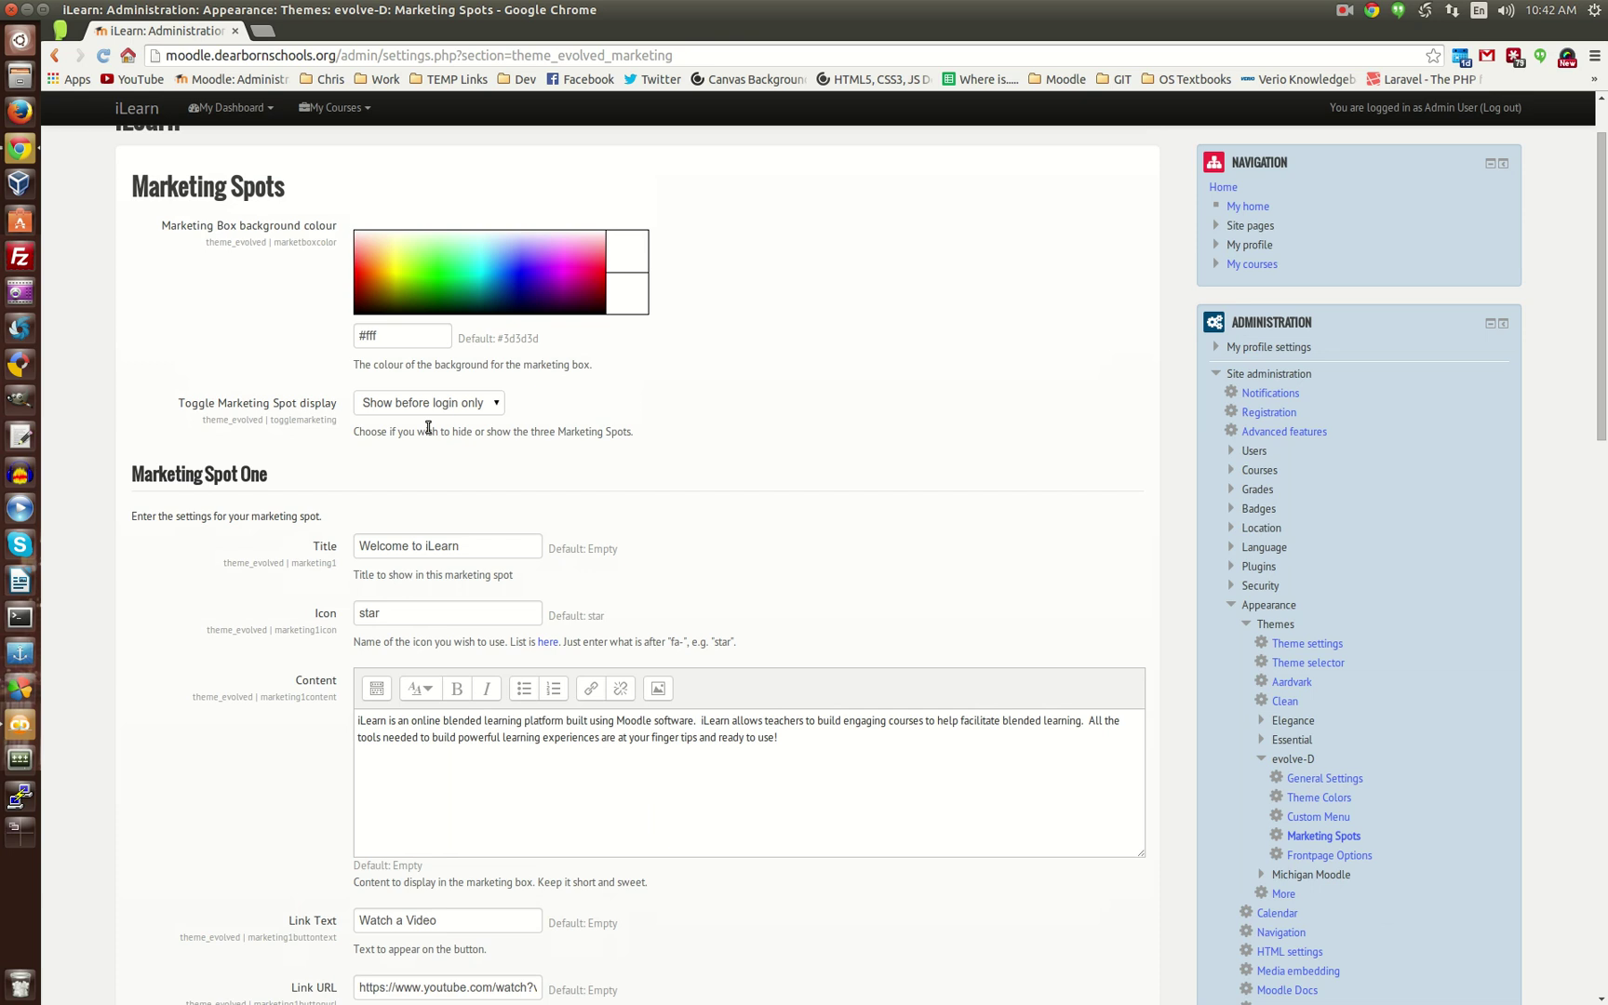
left_click(496, 406)
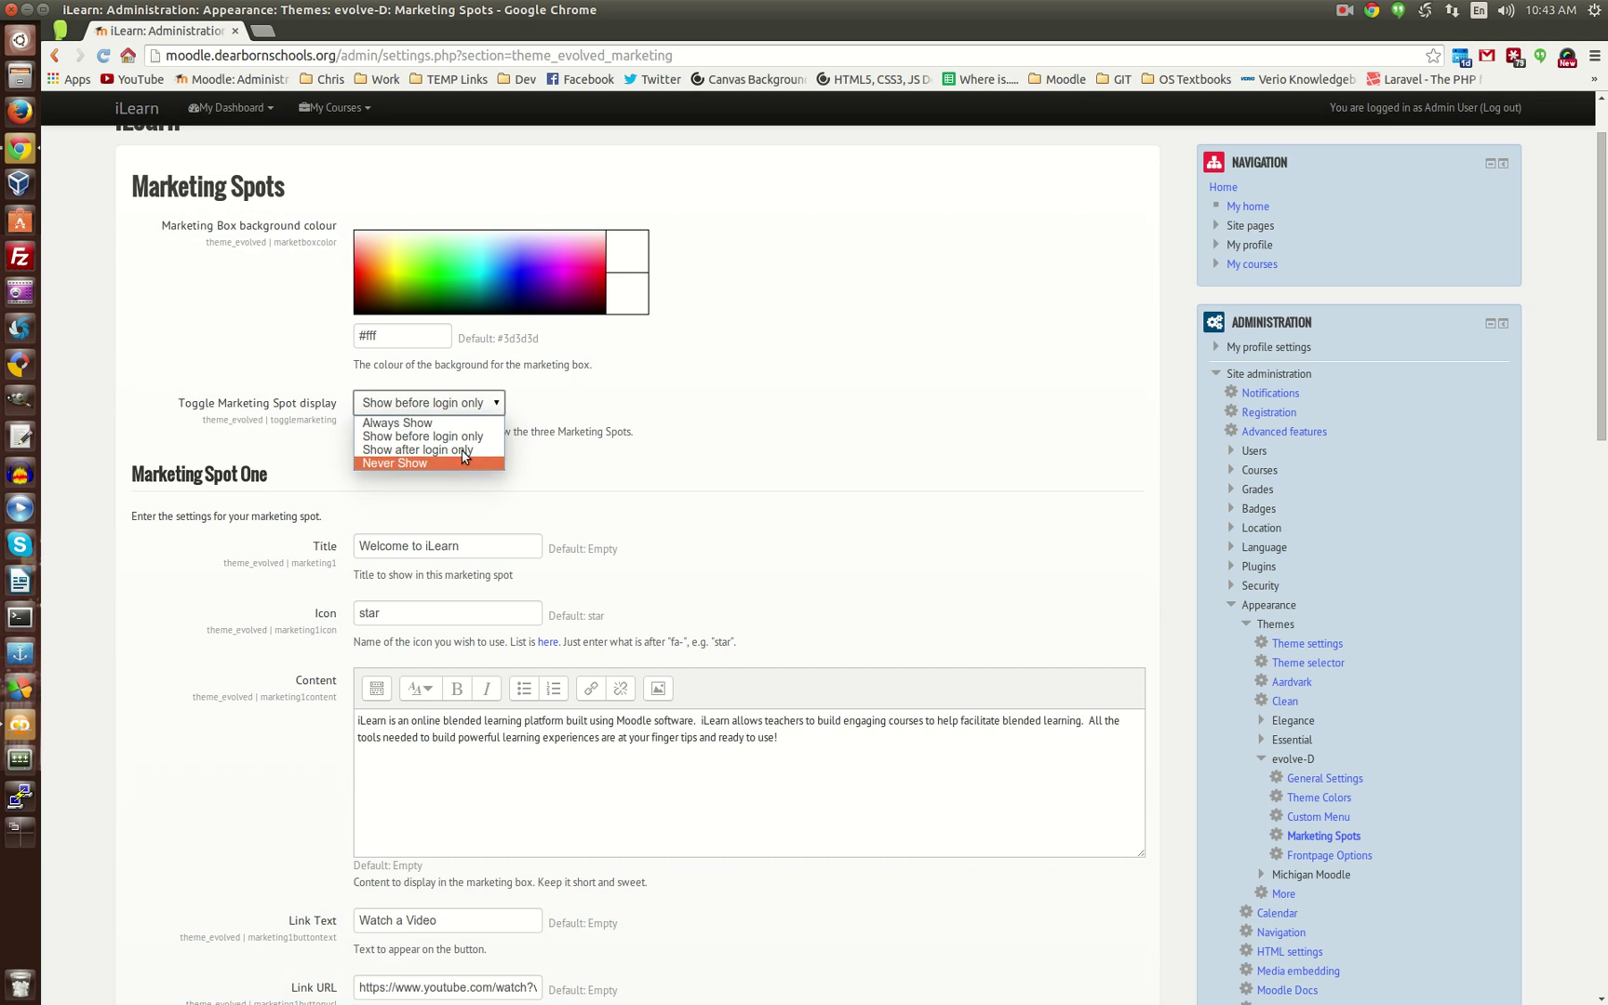
left_click(837, 441)
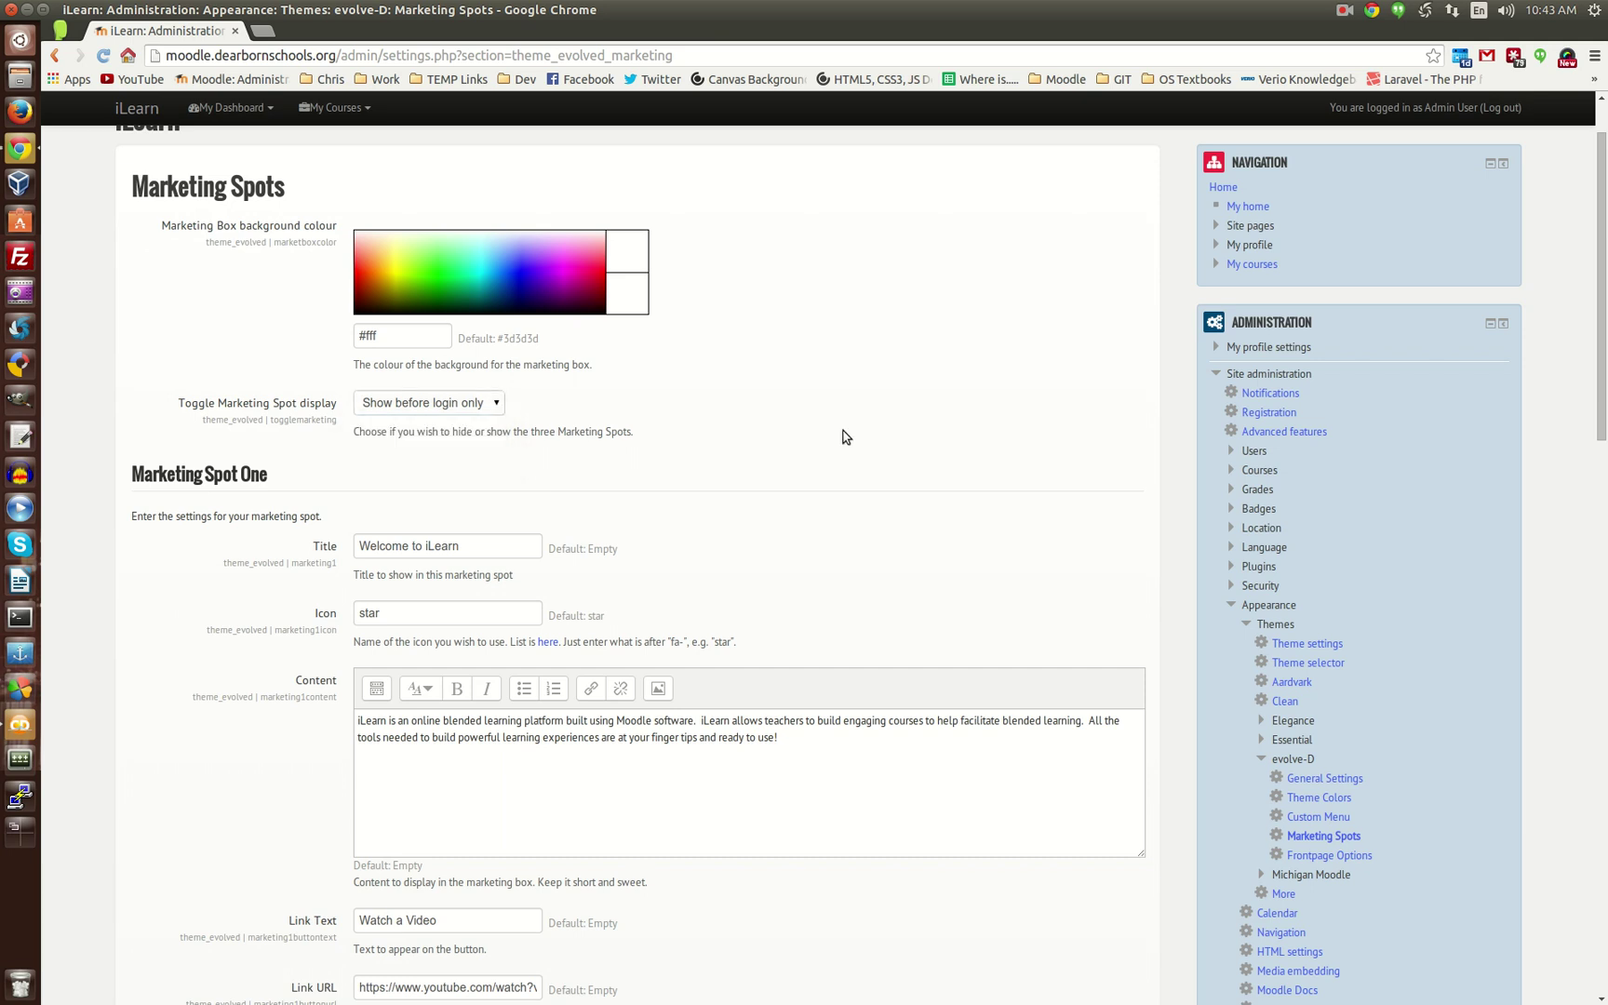
- Open evolve-D's Frontpage Options and review the Frontpage Toggle choices, background image and textbox content, keeping the custom frontpage turned on
left_click(1316, 857)
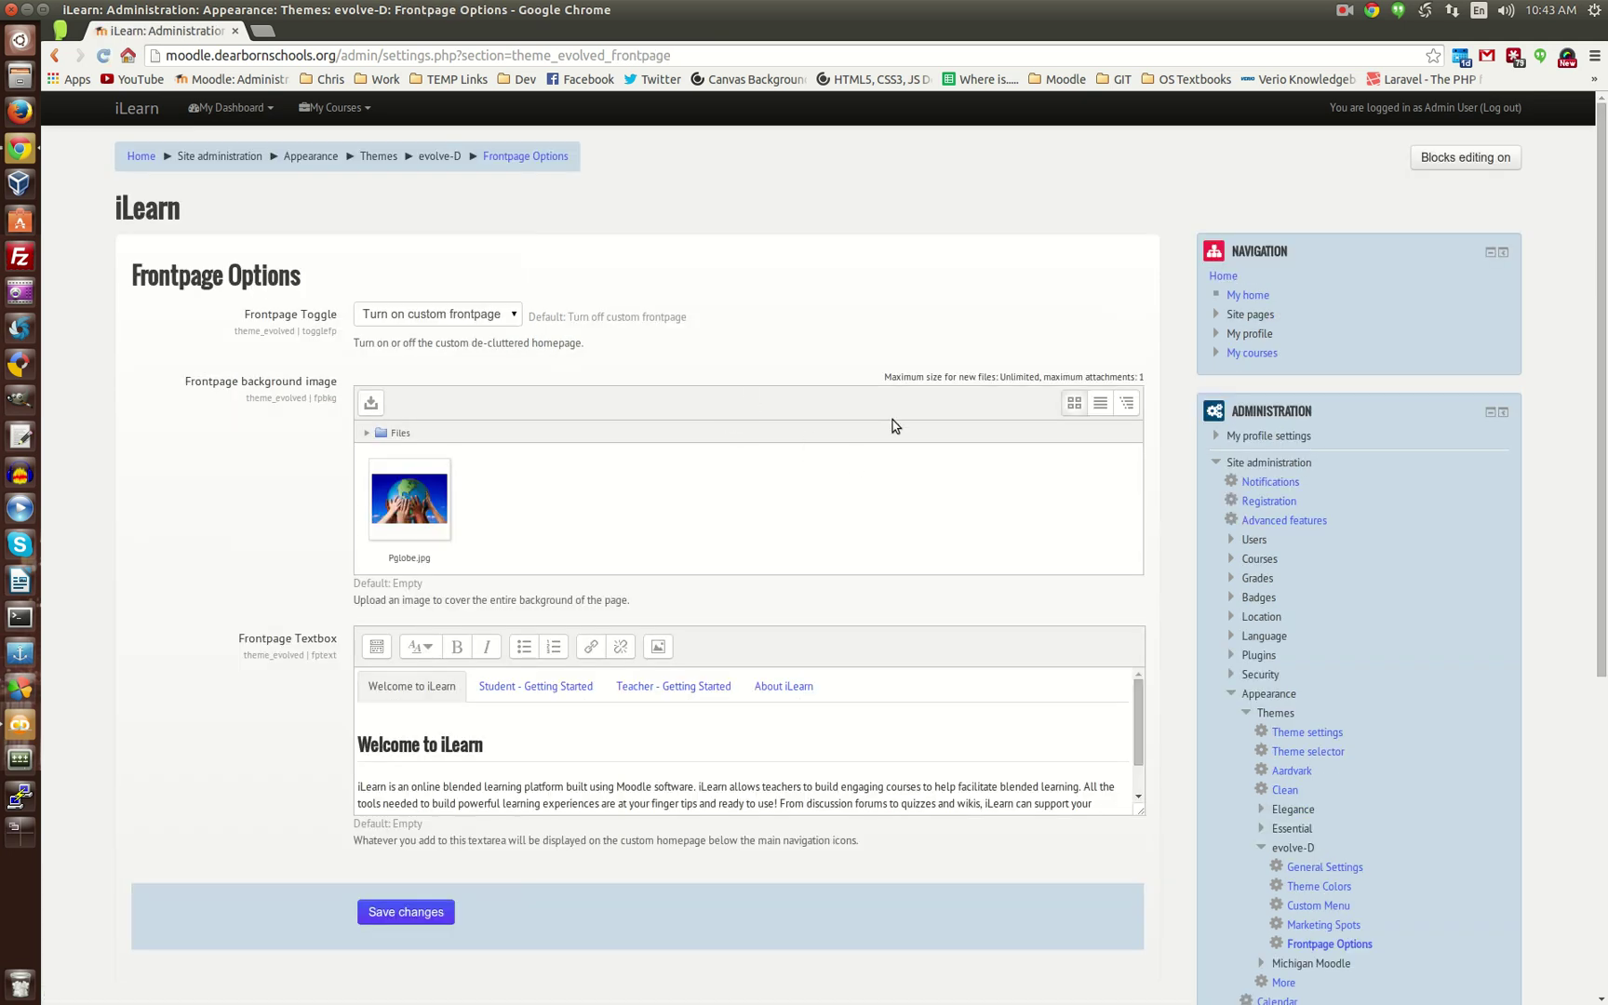
left_click(508, 320)
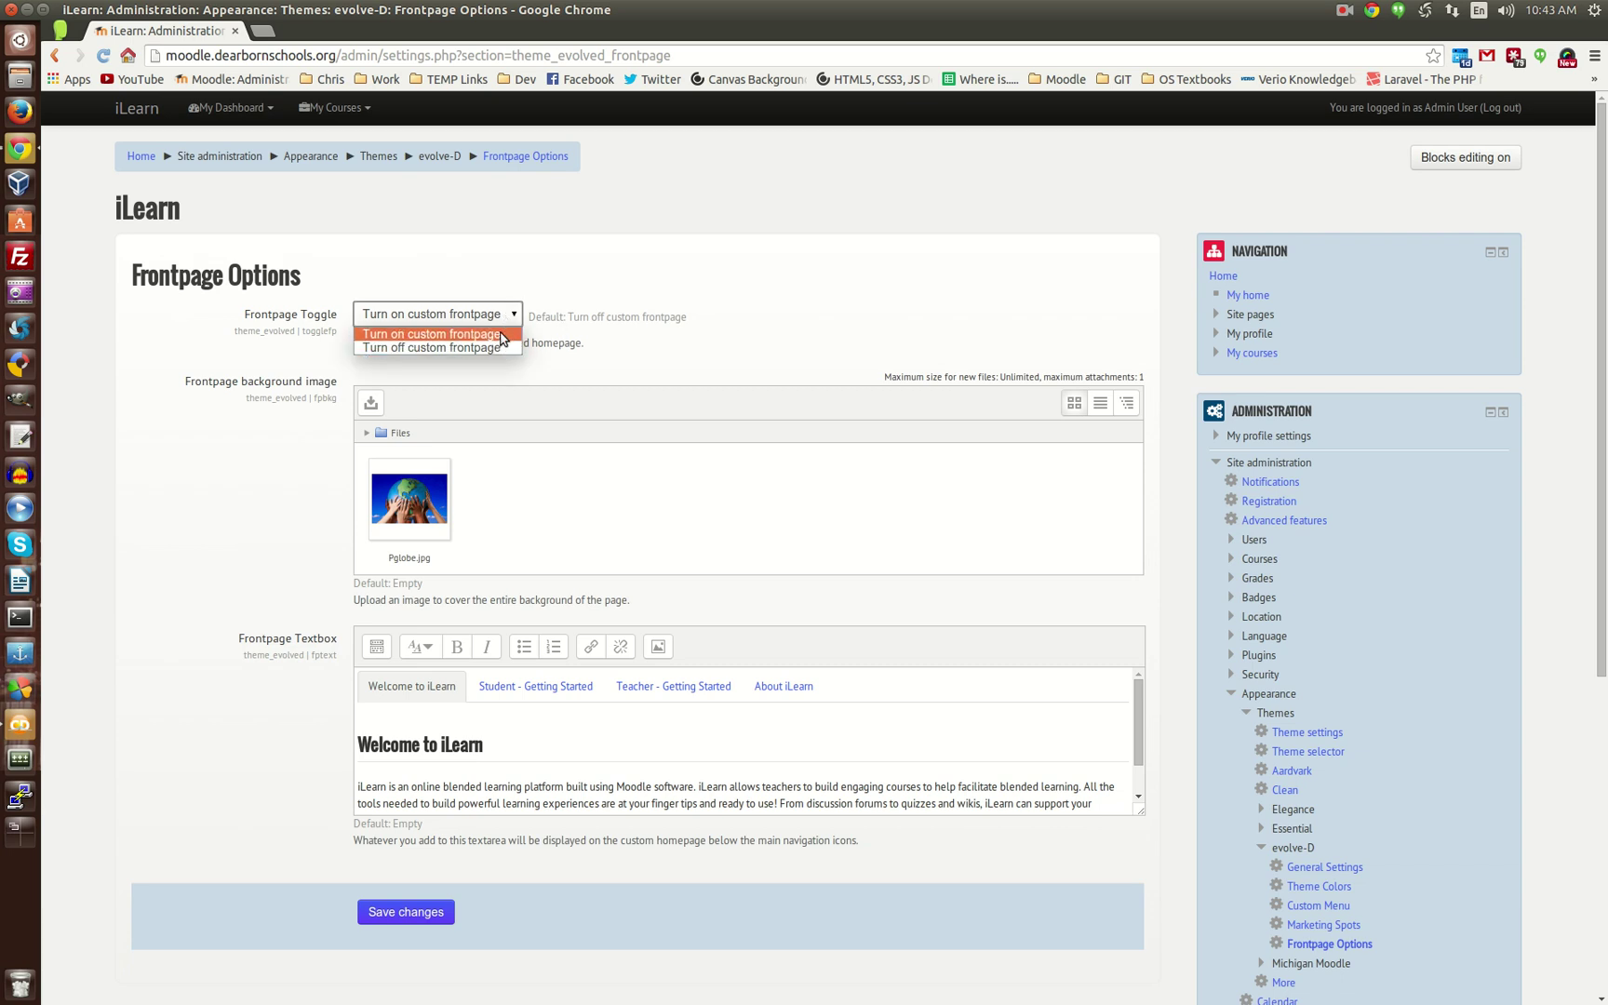
left_click(501, 337)
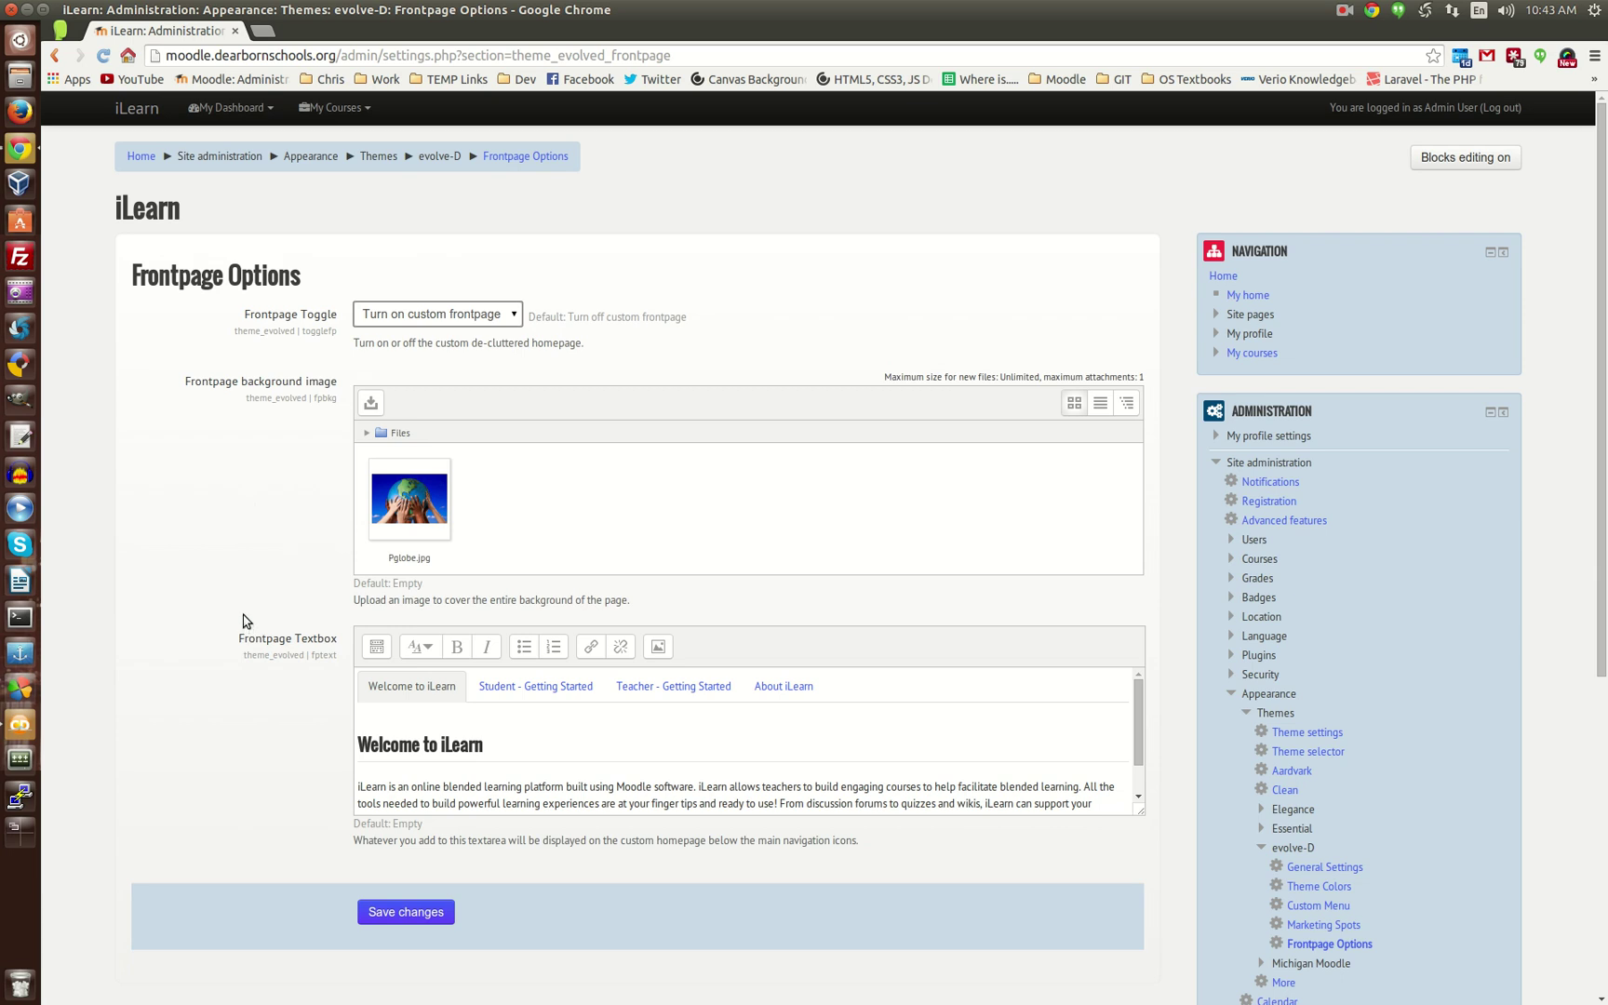
scroll(316, 570, "down", 4)
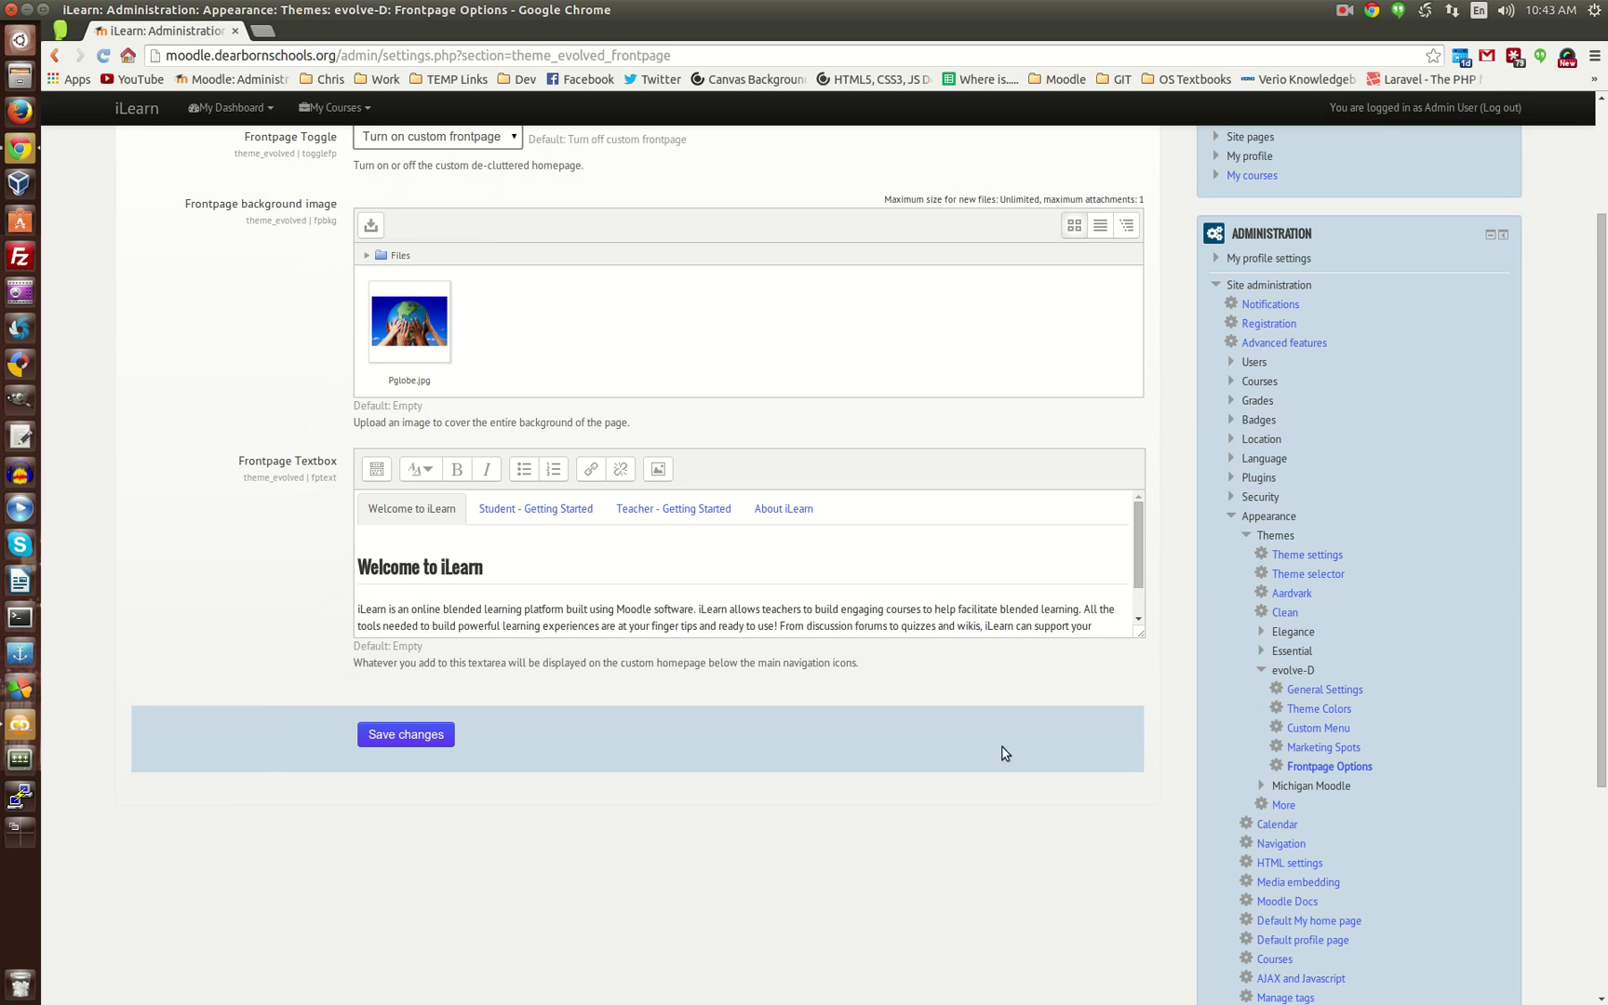
left_click_drag(1139, 549, 1142, 590)
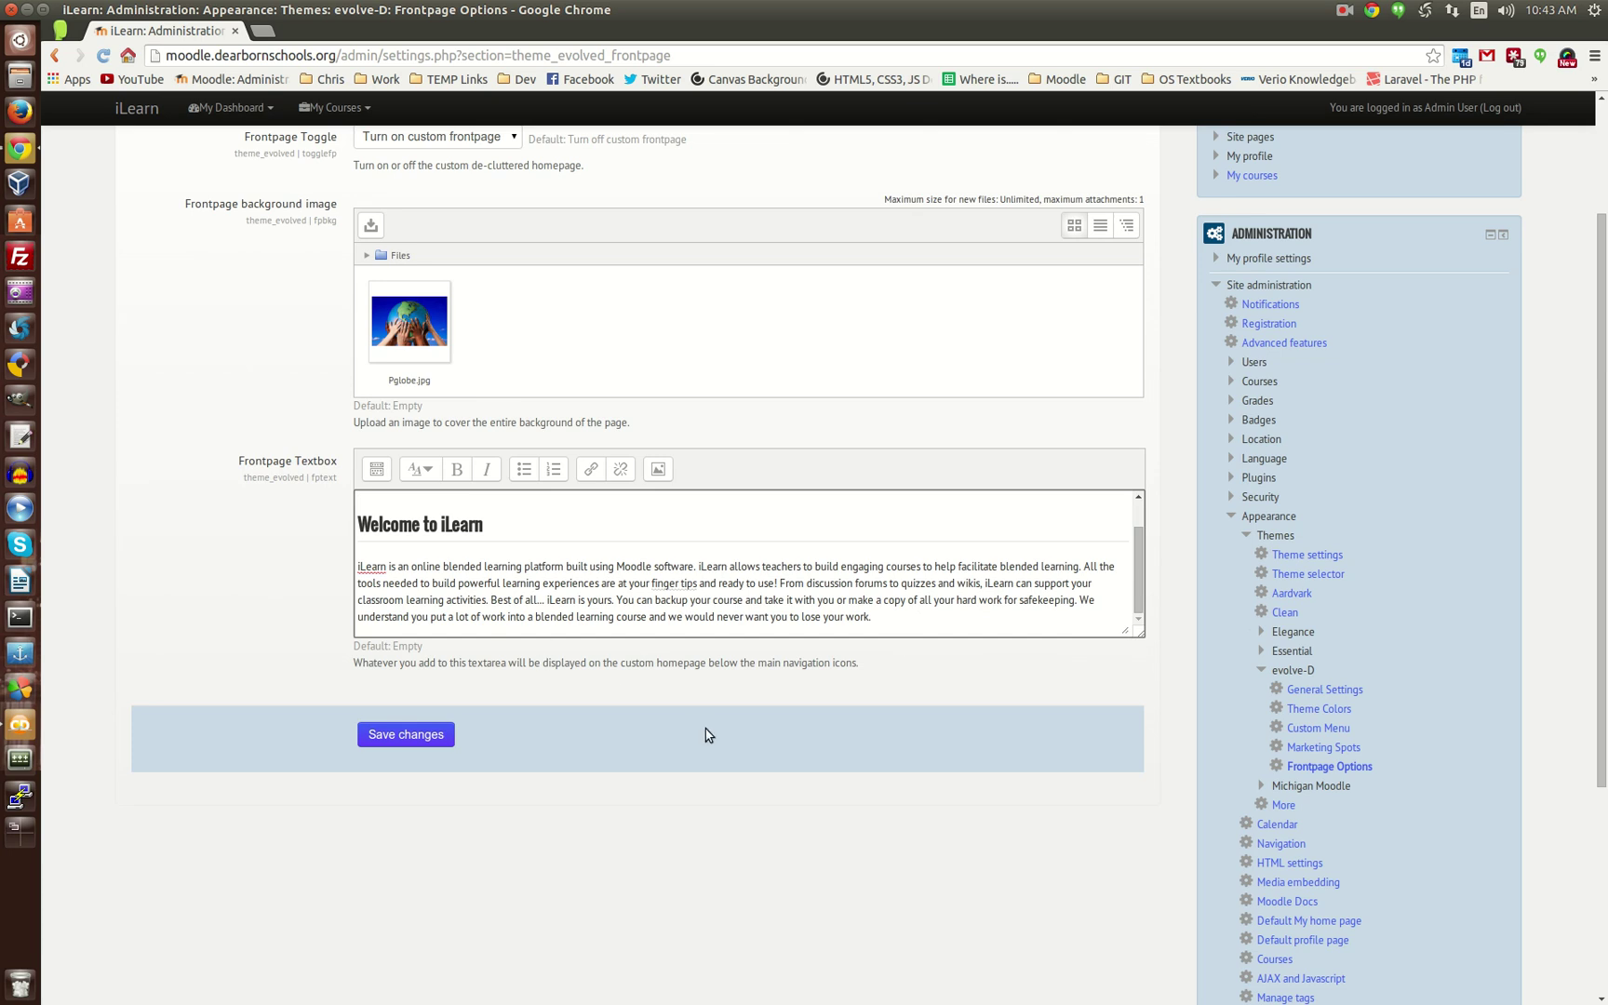
scroll(704, 730, "up", 3)
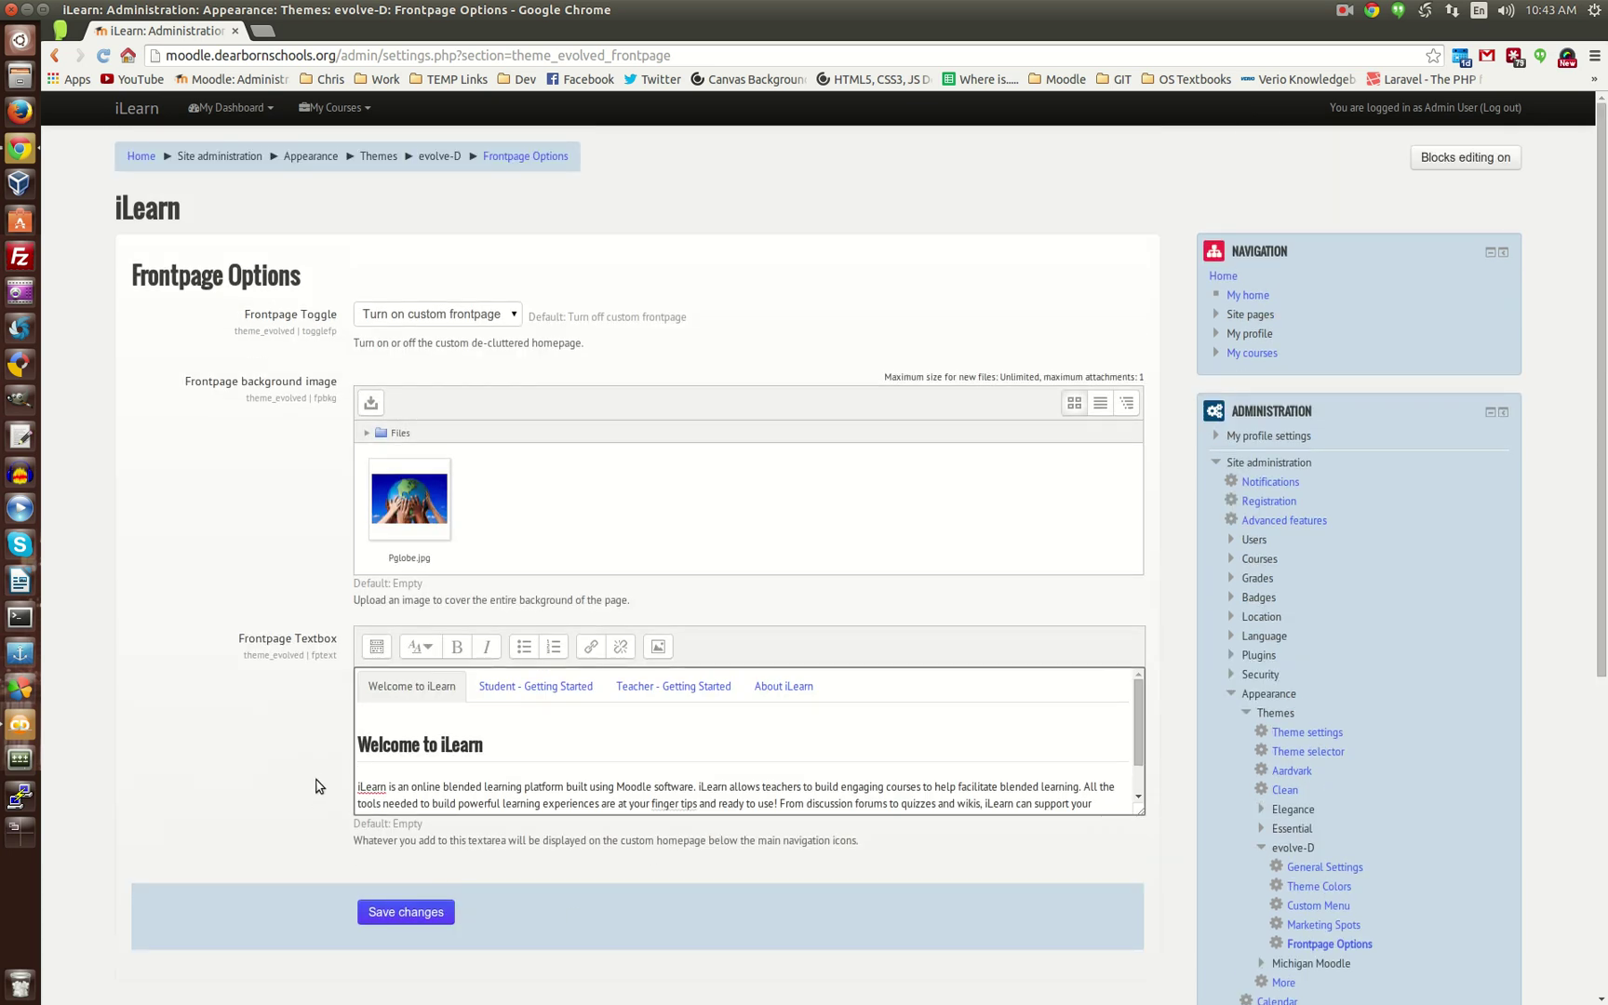
scroll(298, 786, "down", 3)
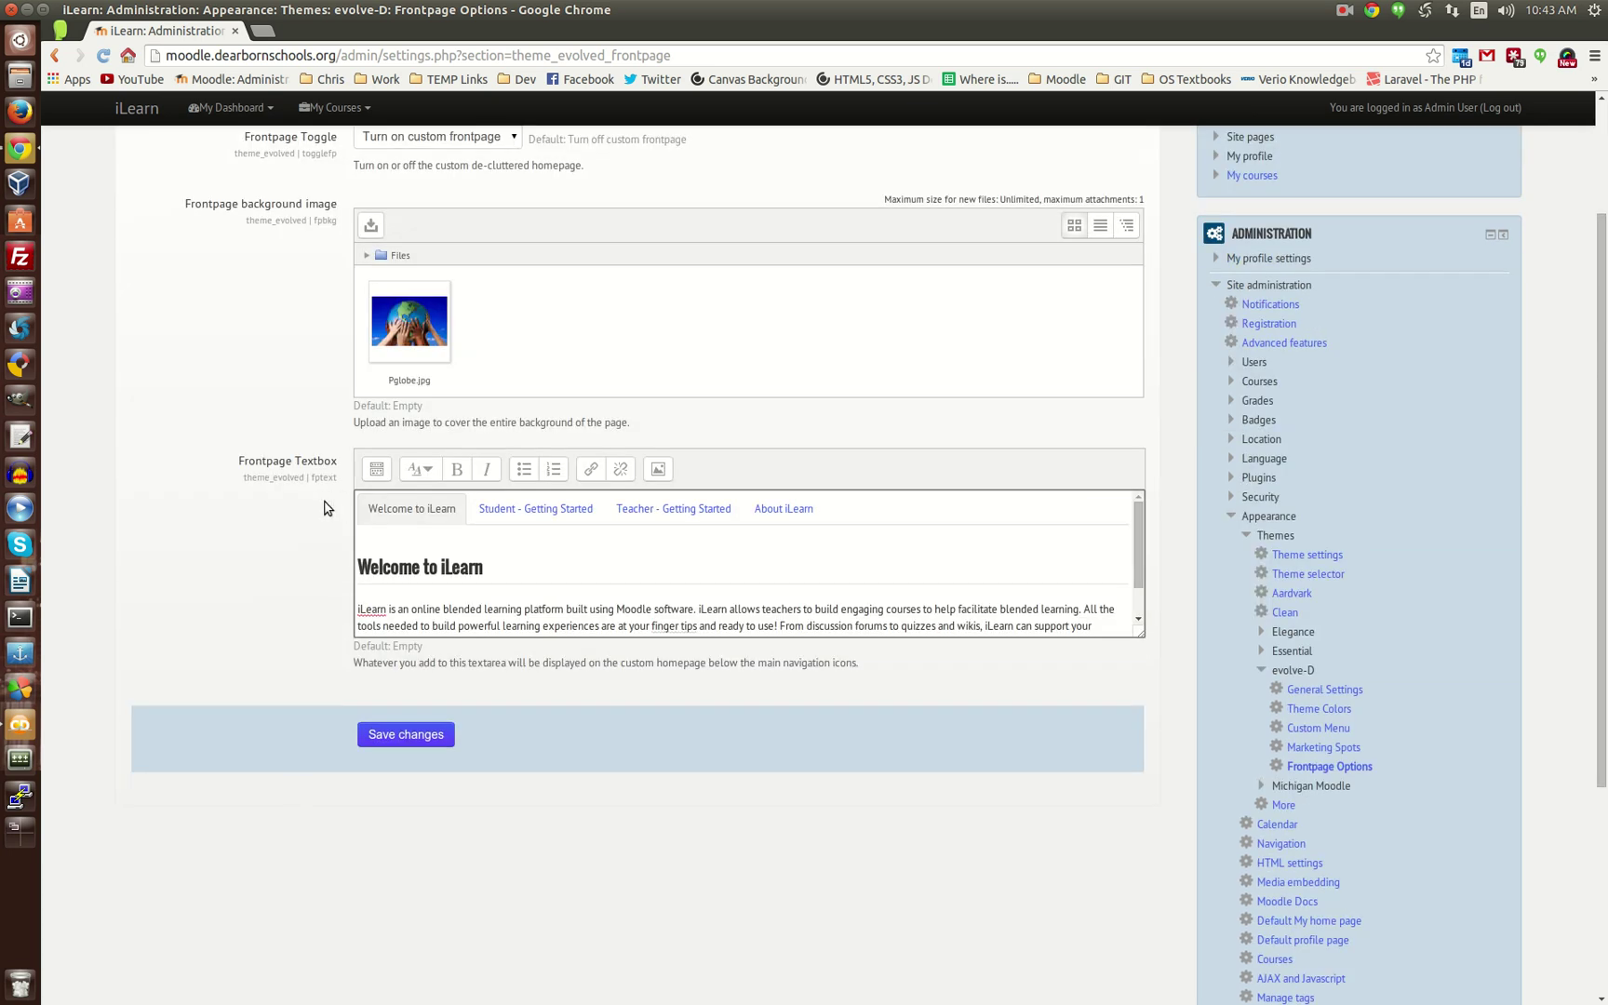
- Expand the Frontpage Textbox editor's tools, inspect the HTML source behind its tabs, and return to the formatted view
left_click(378, 471)
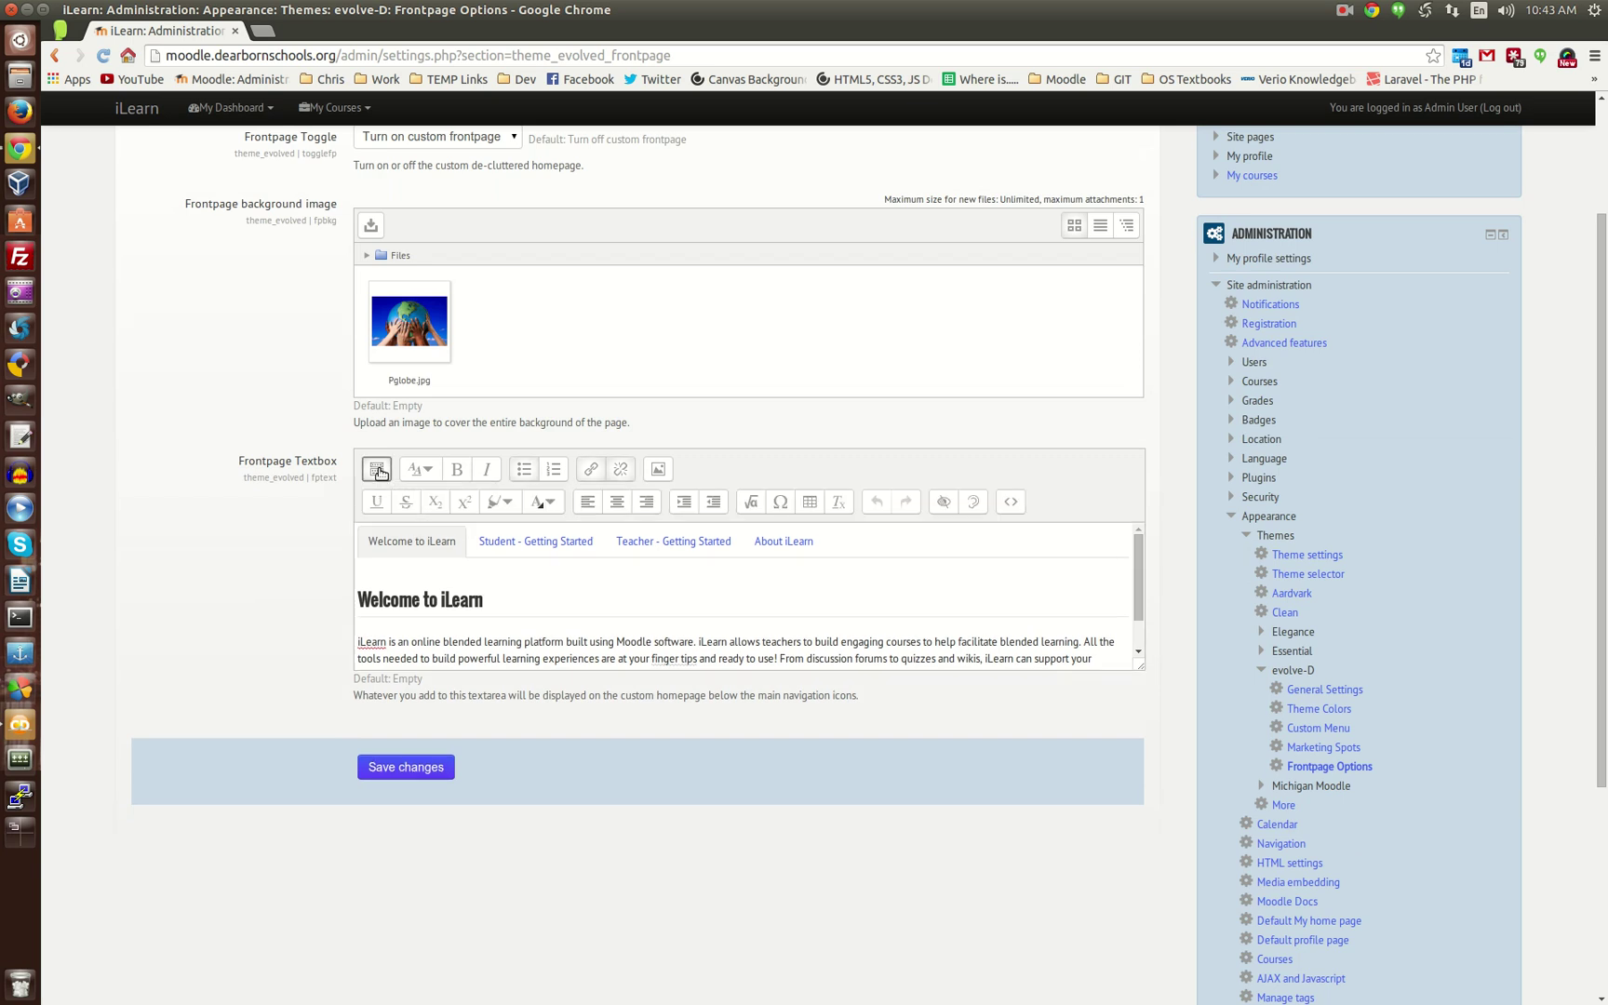
left_click(1011, 502)
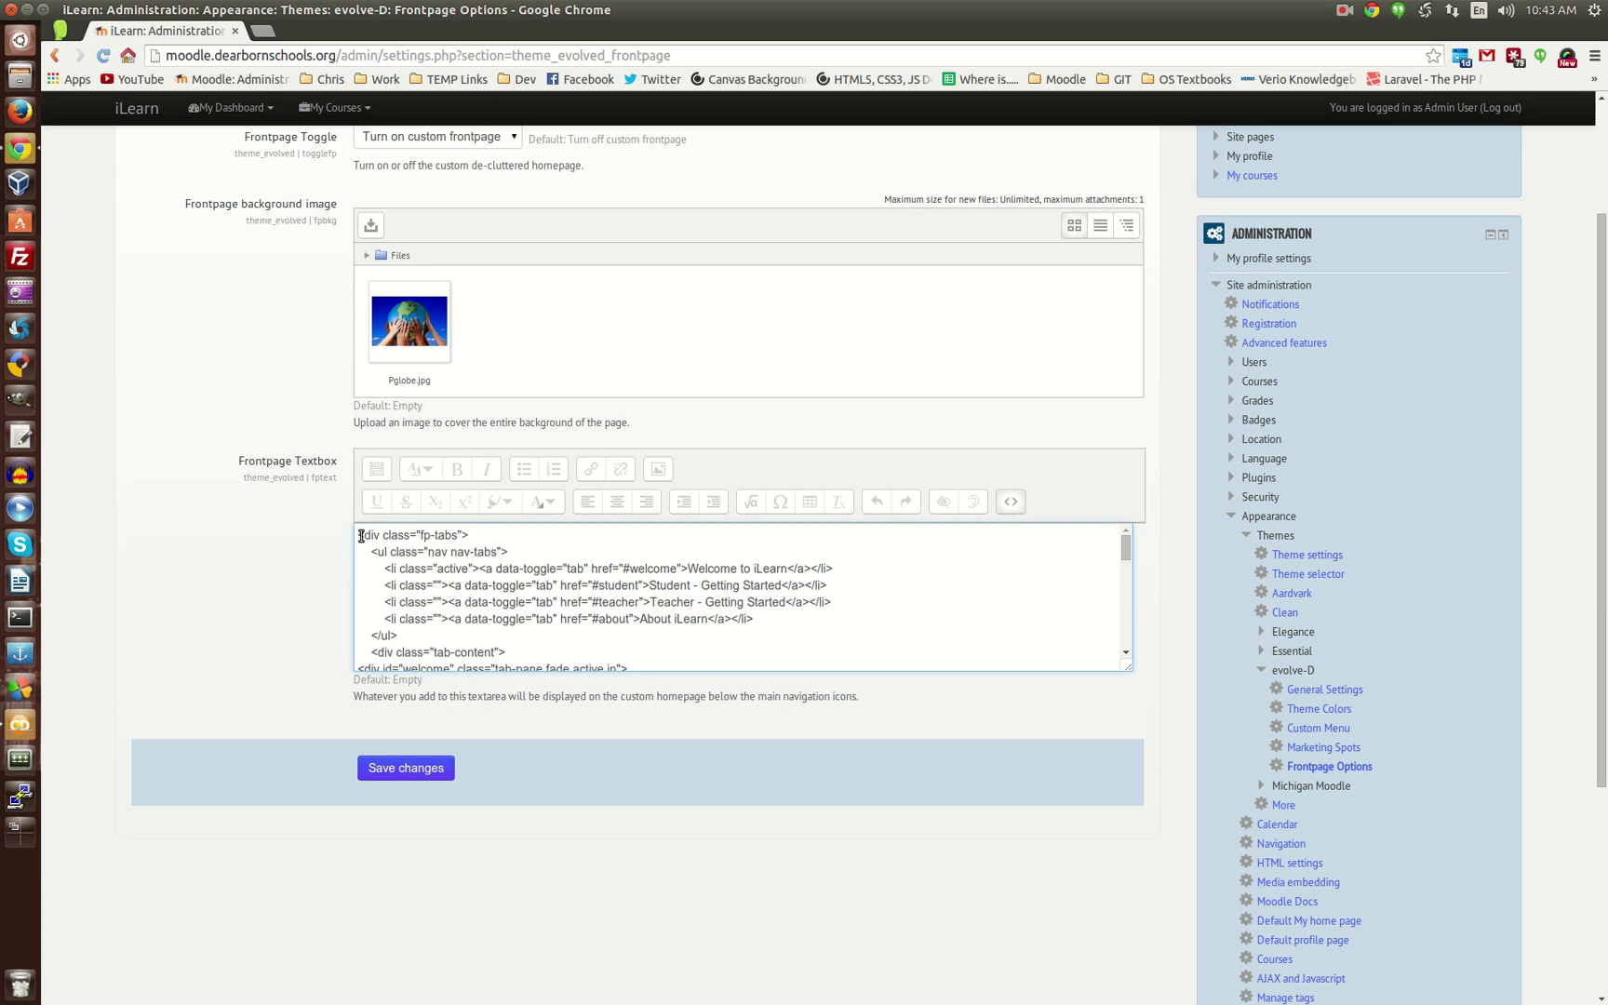
left_click_drag(359, 536, 594, 646)
left_click(373, 476)
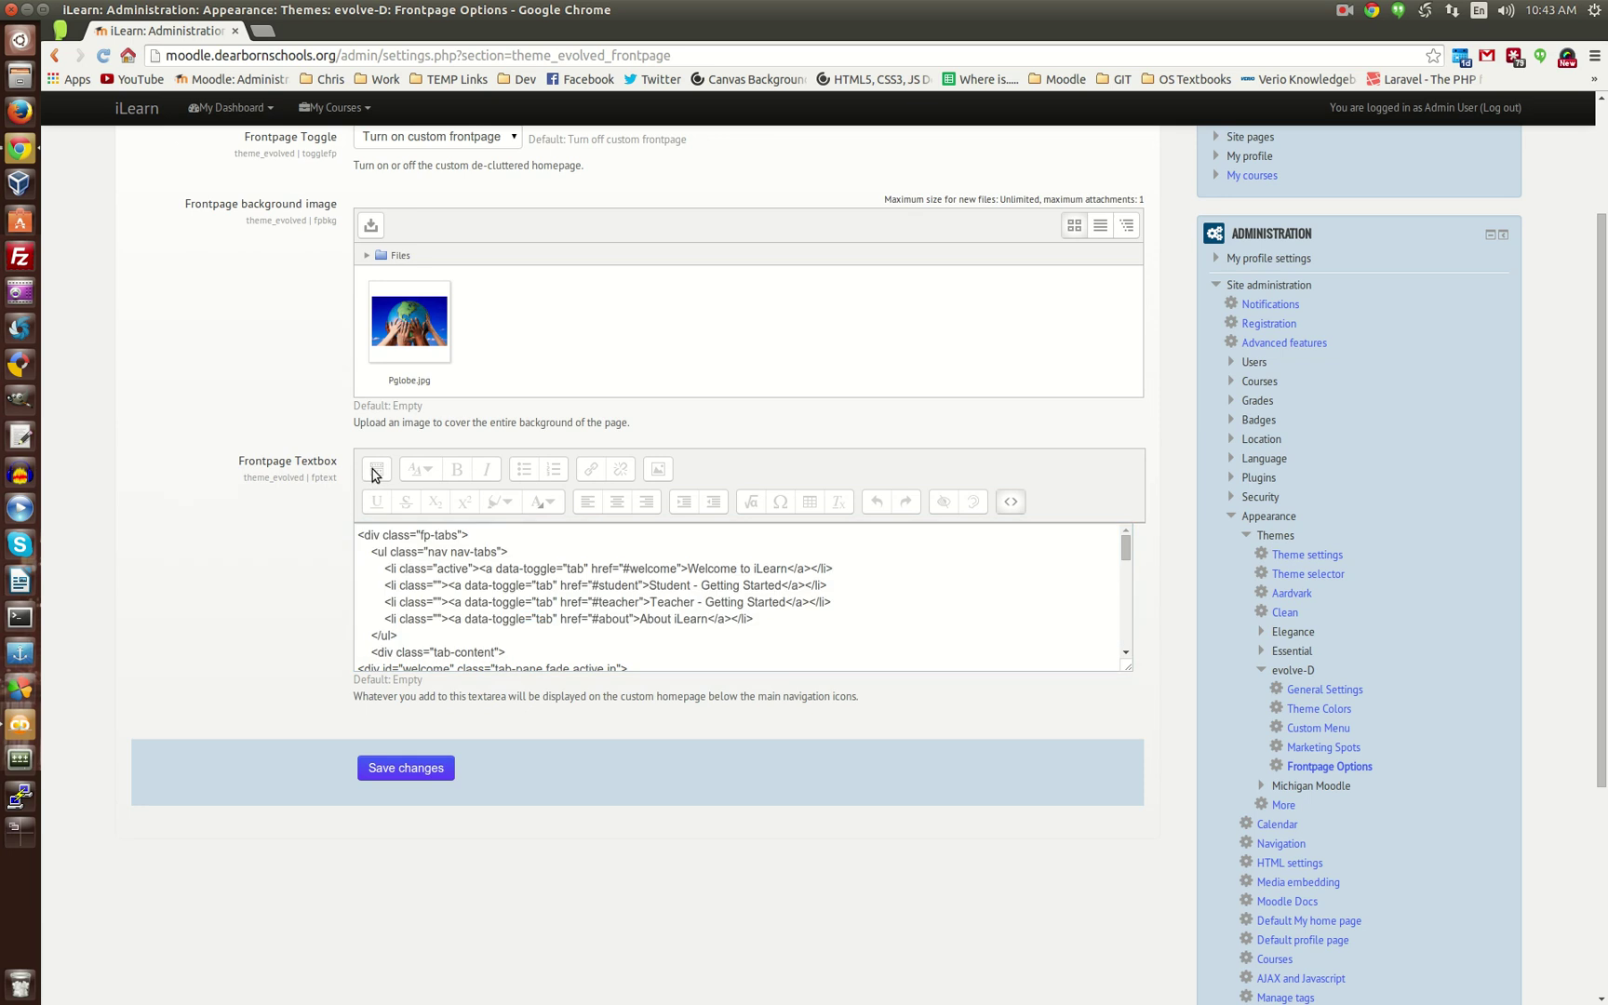
left_click(1012, 503)
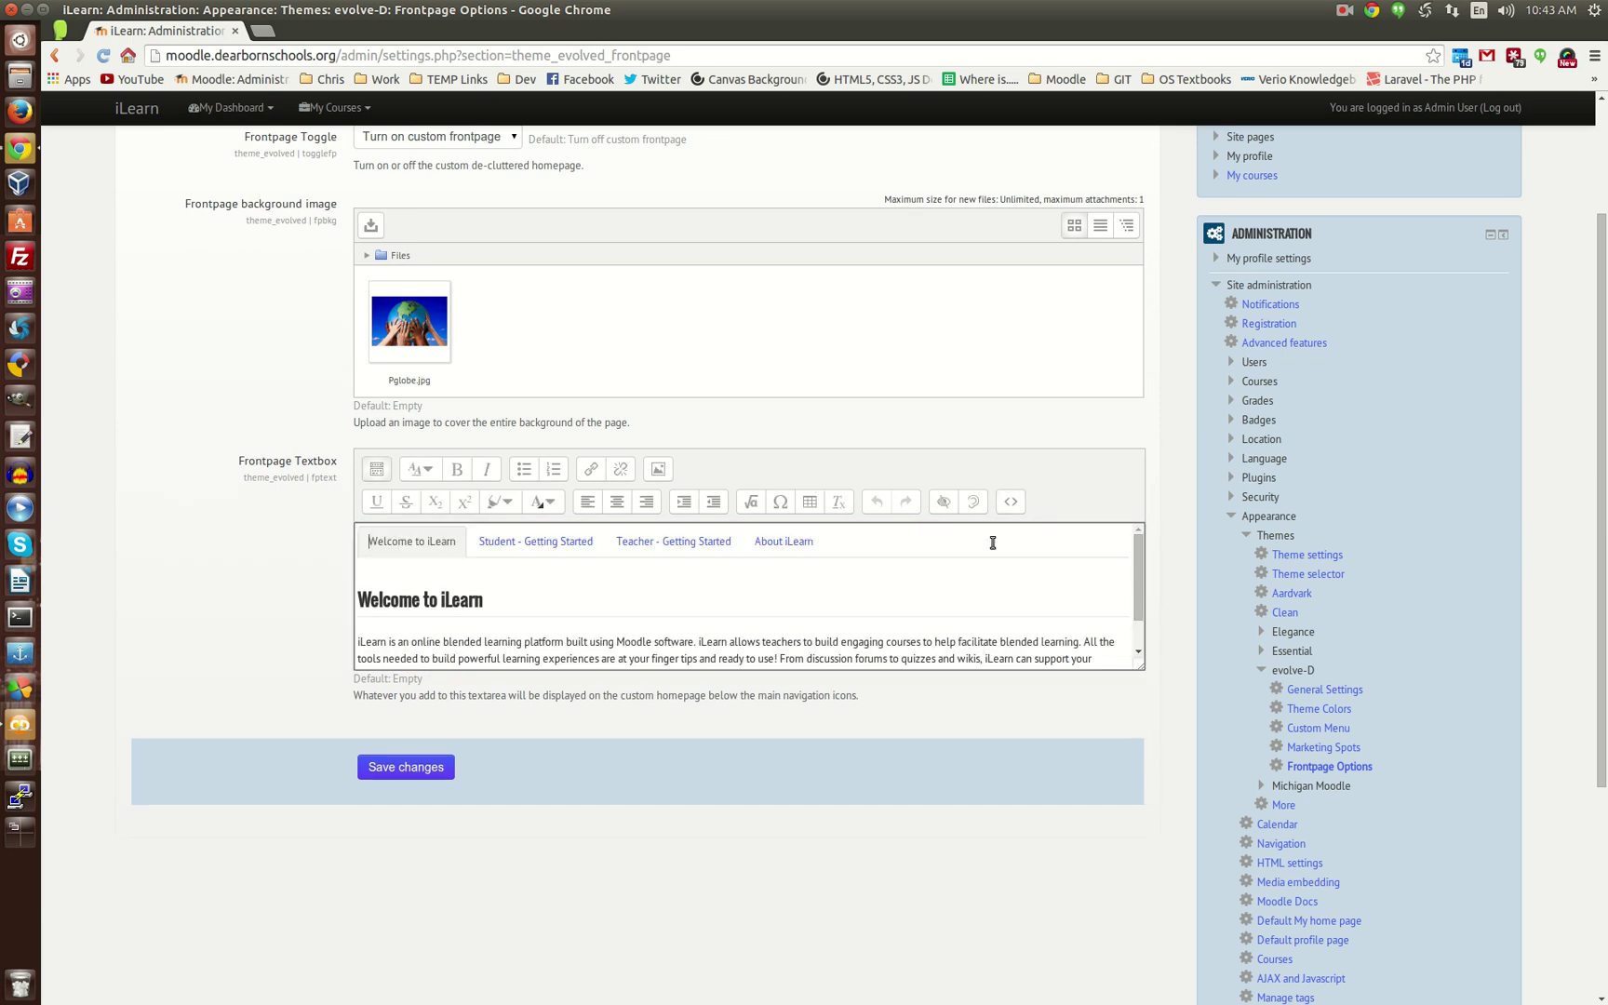
- Preview the student, teacher and About iLearn tabs inside the Frontpage Textbox, ending on Welcome to iLearn
left_click(510, 541)
left_click(693, 538)
left_click(782, 541)
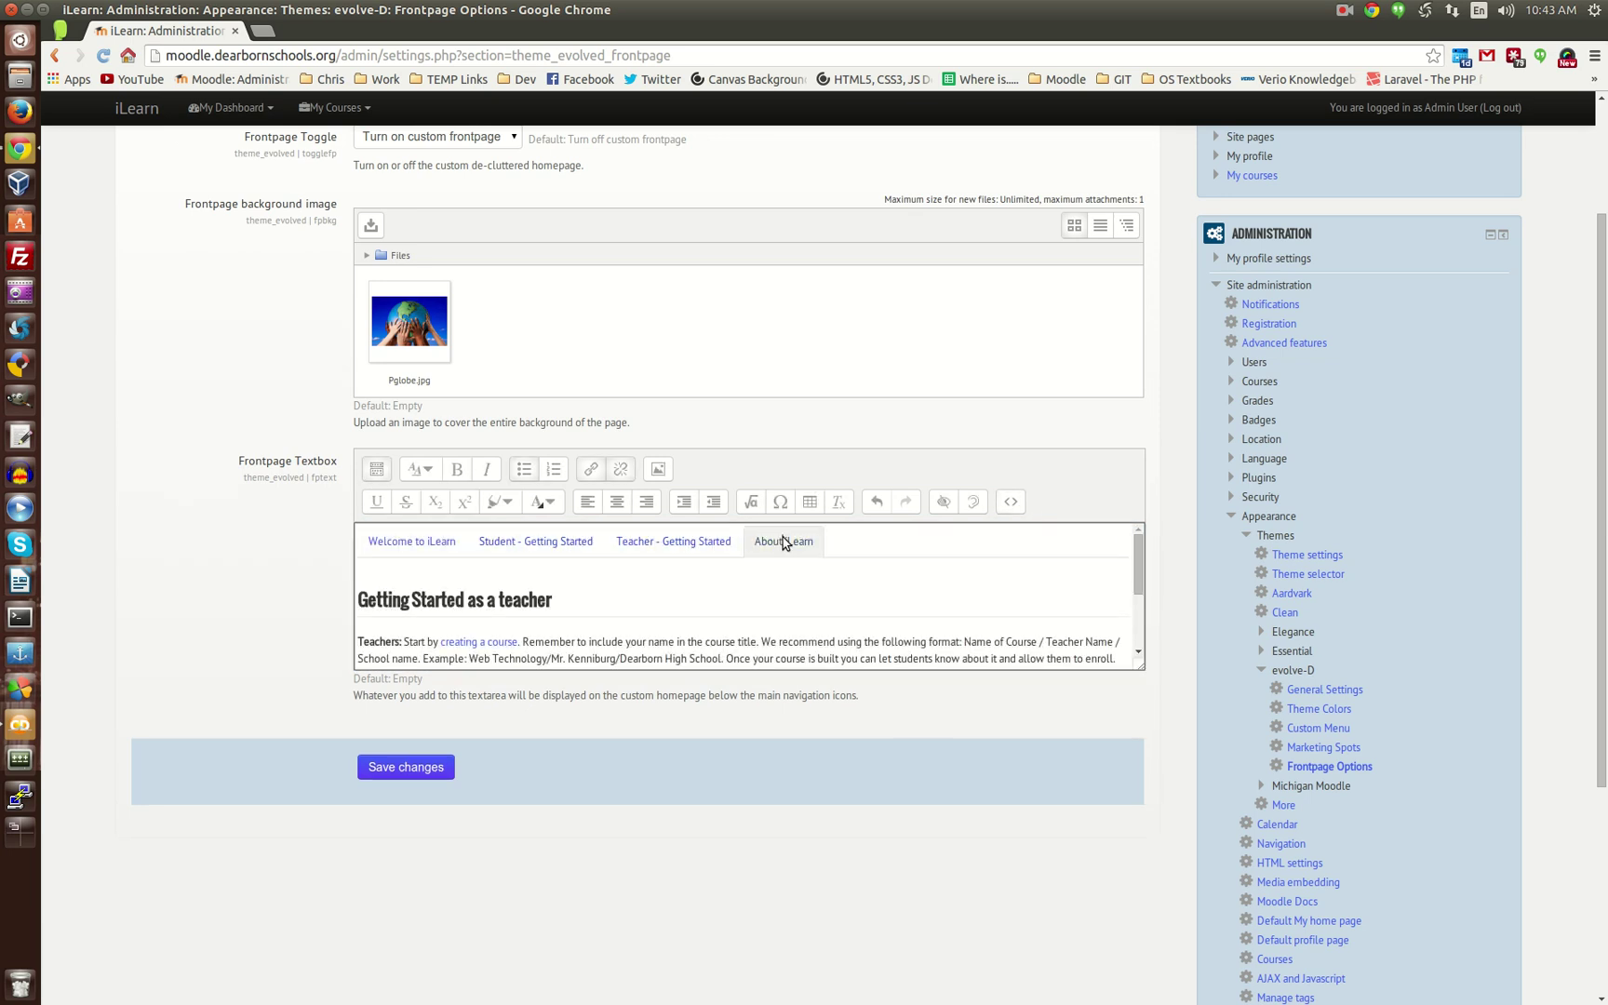
left_click(389, 546)
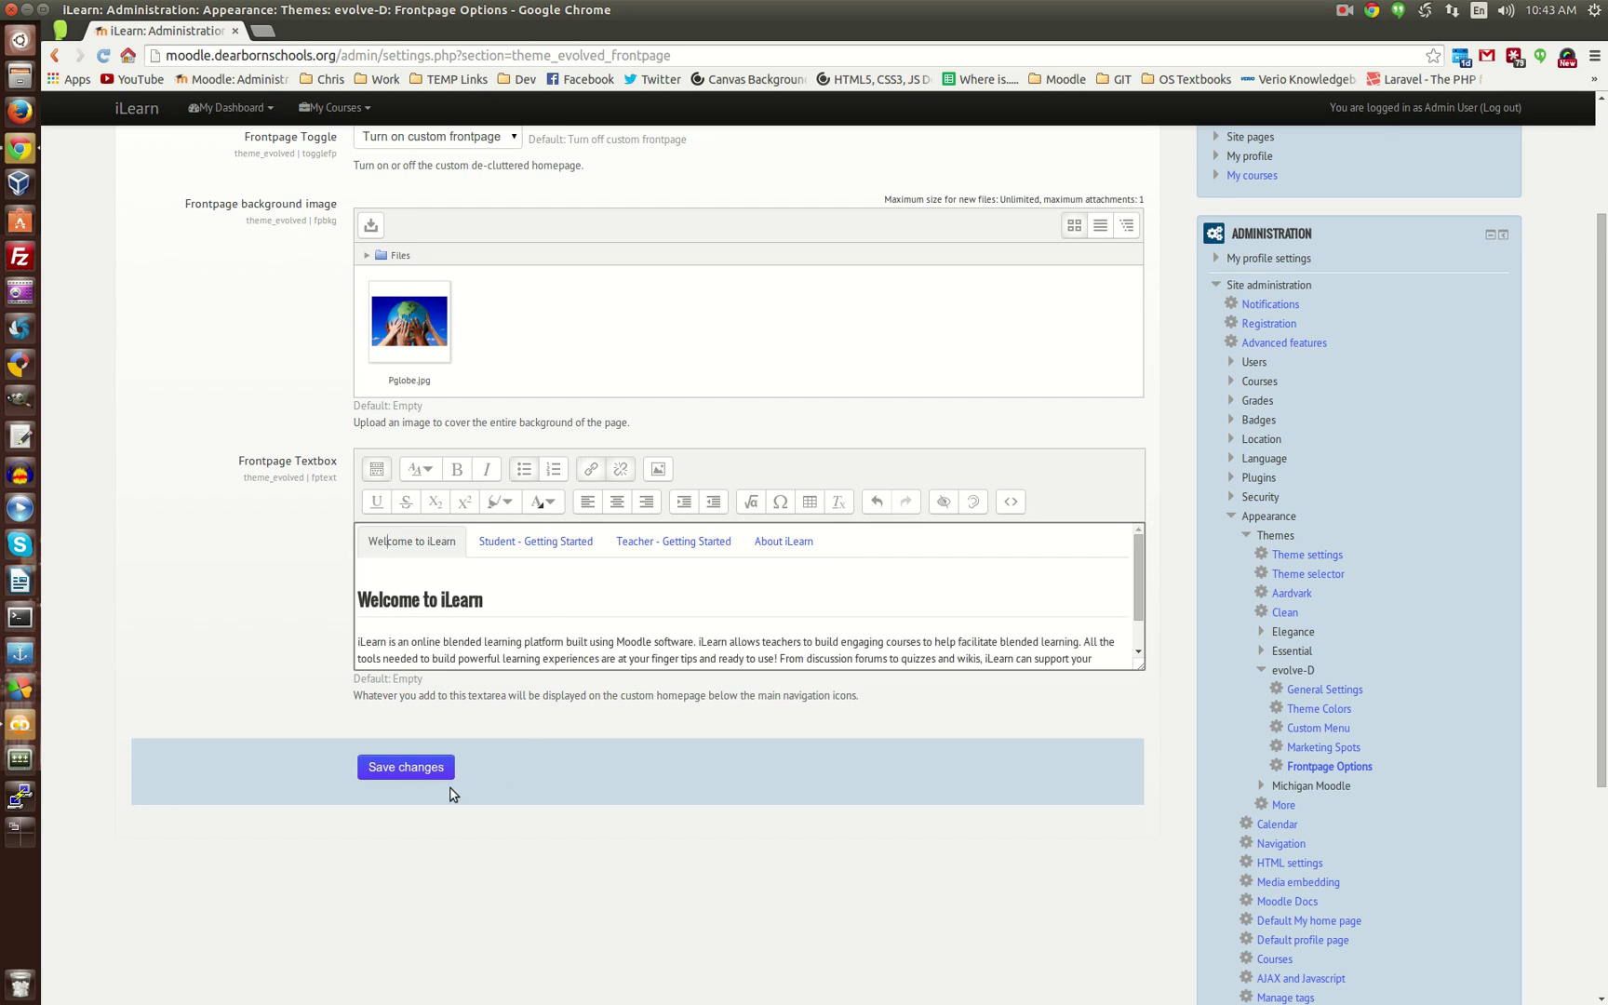
- Leave Frontpage Options without saving and go to the iLearn home page
scroll(919, 807, "up", 3)
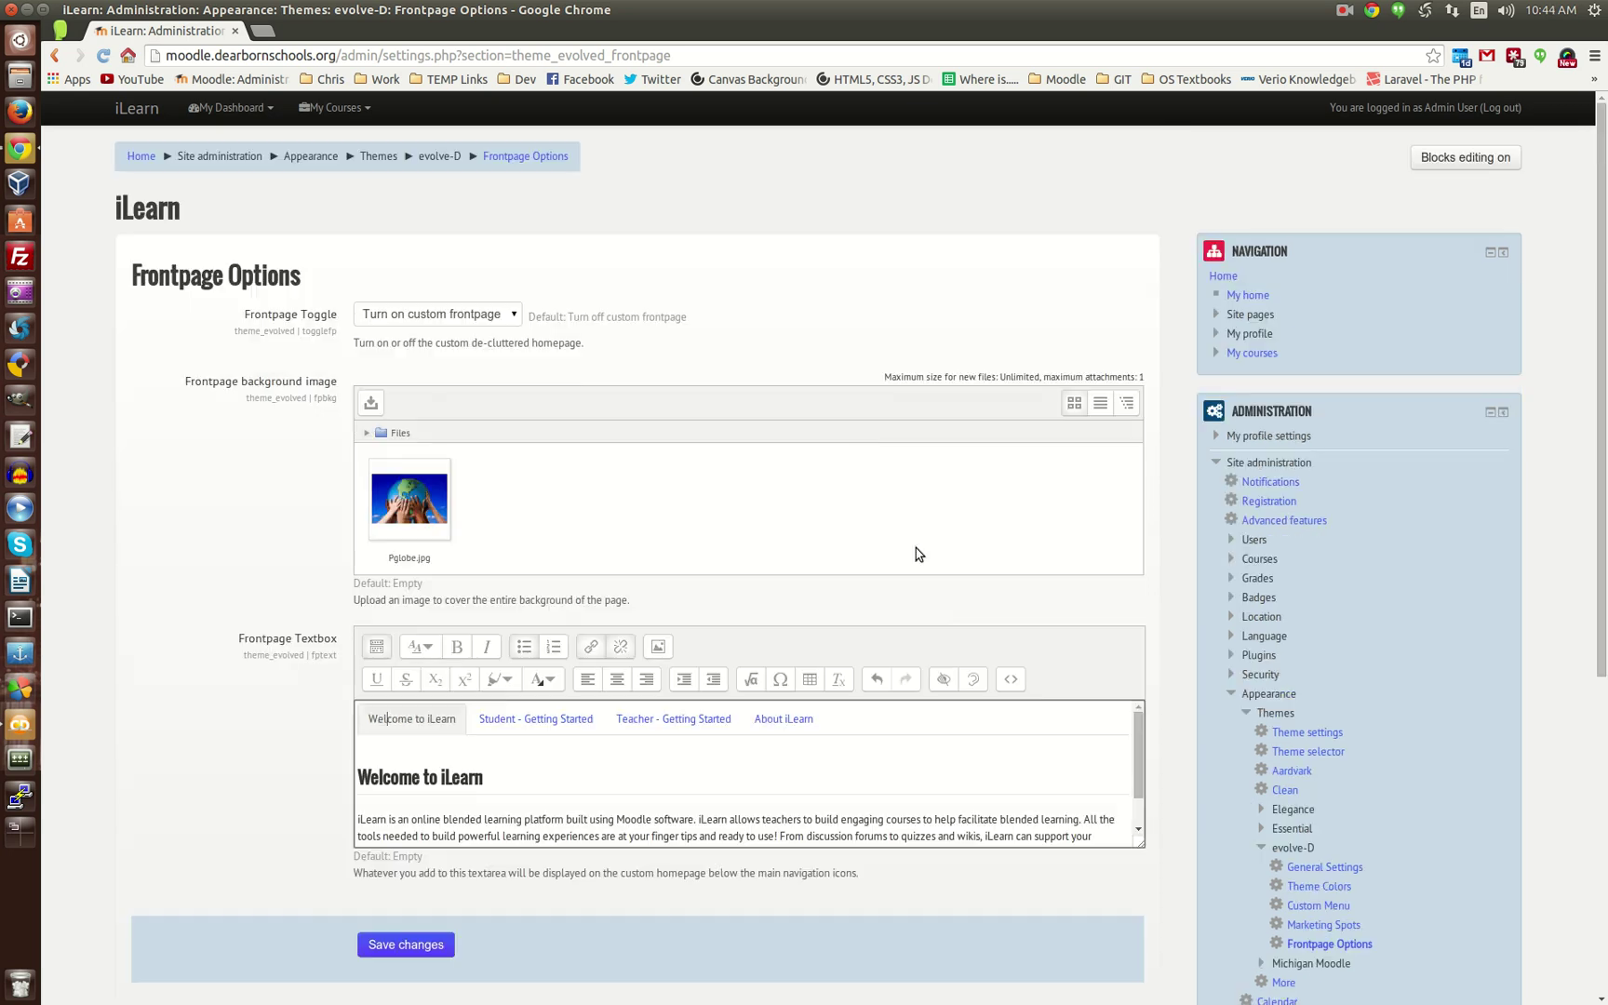
left_click(142, 157)
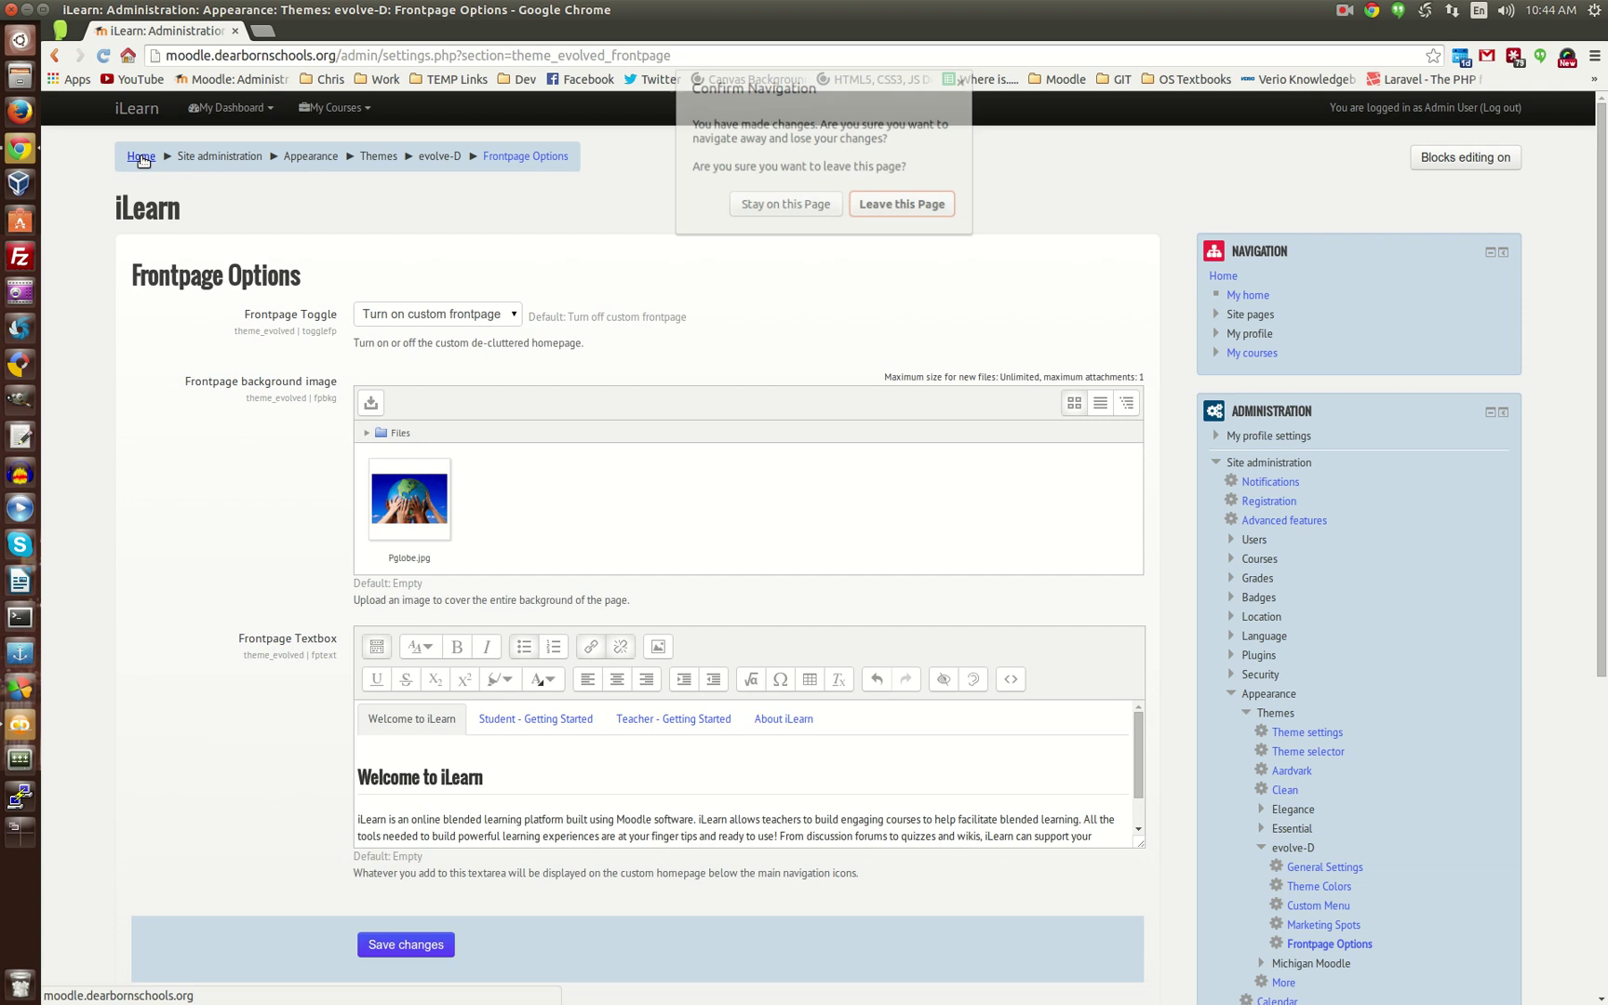
left_click(902, 205)
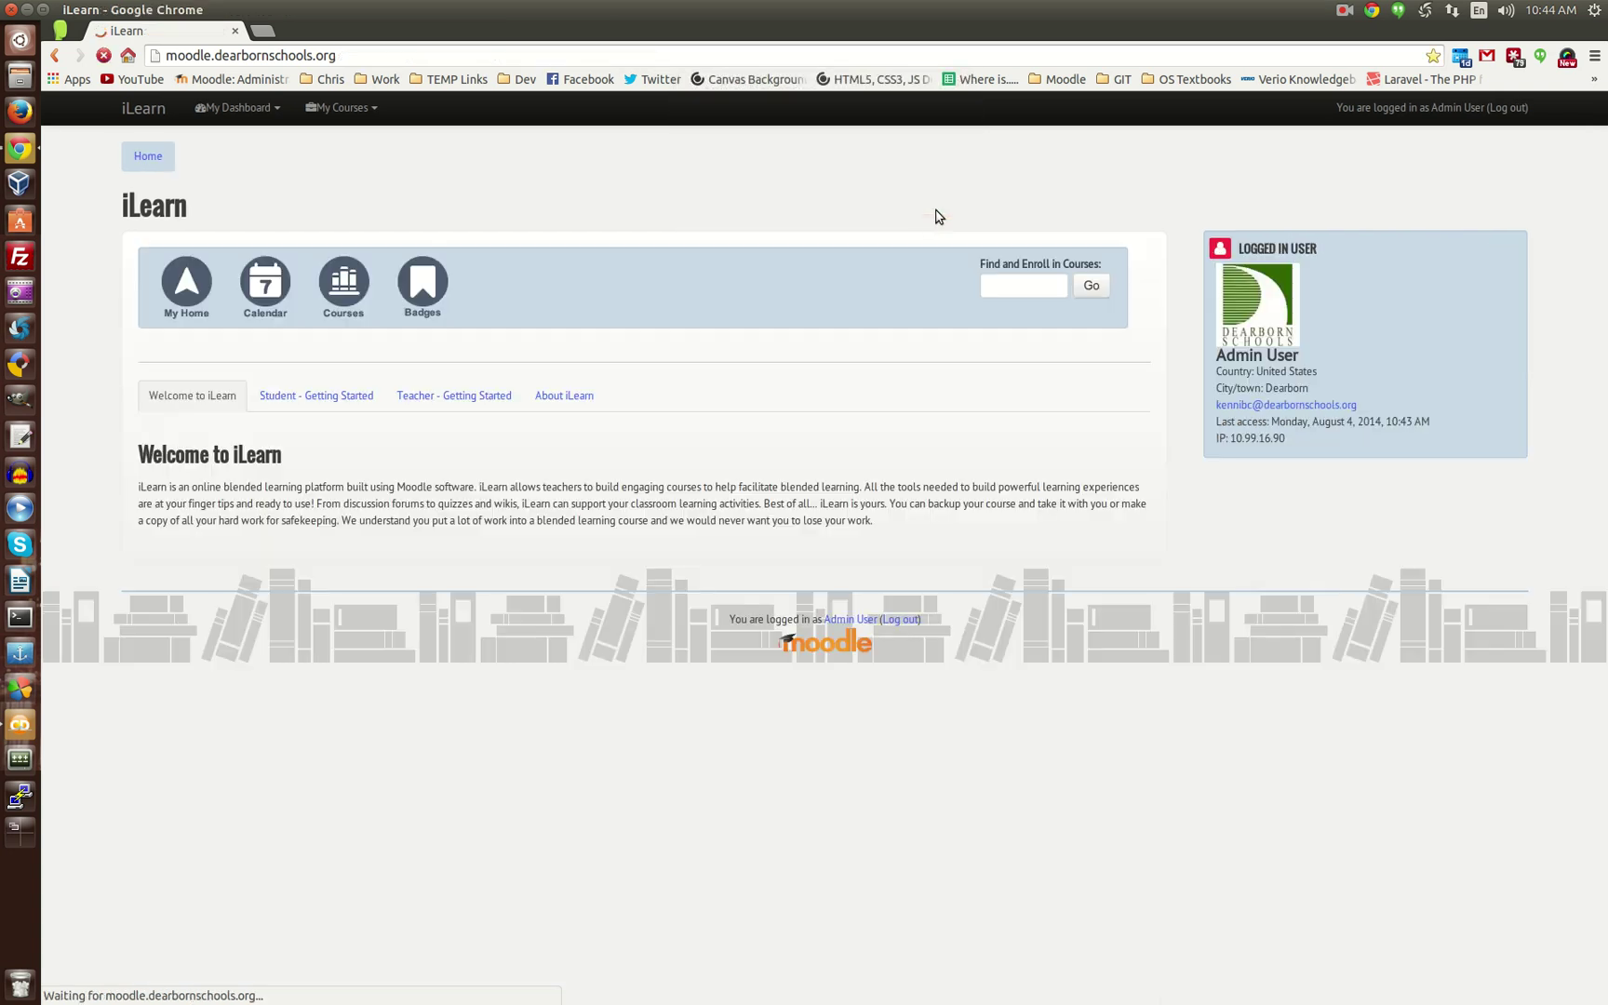
- Review the home page's student, teacher, About iLearn and Welcome tabs, and focus the Find and Enroll in Courses field
left_click(321, 397)
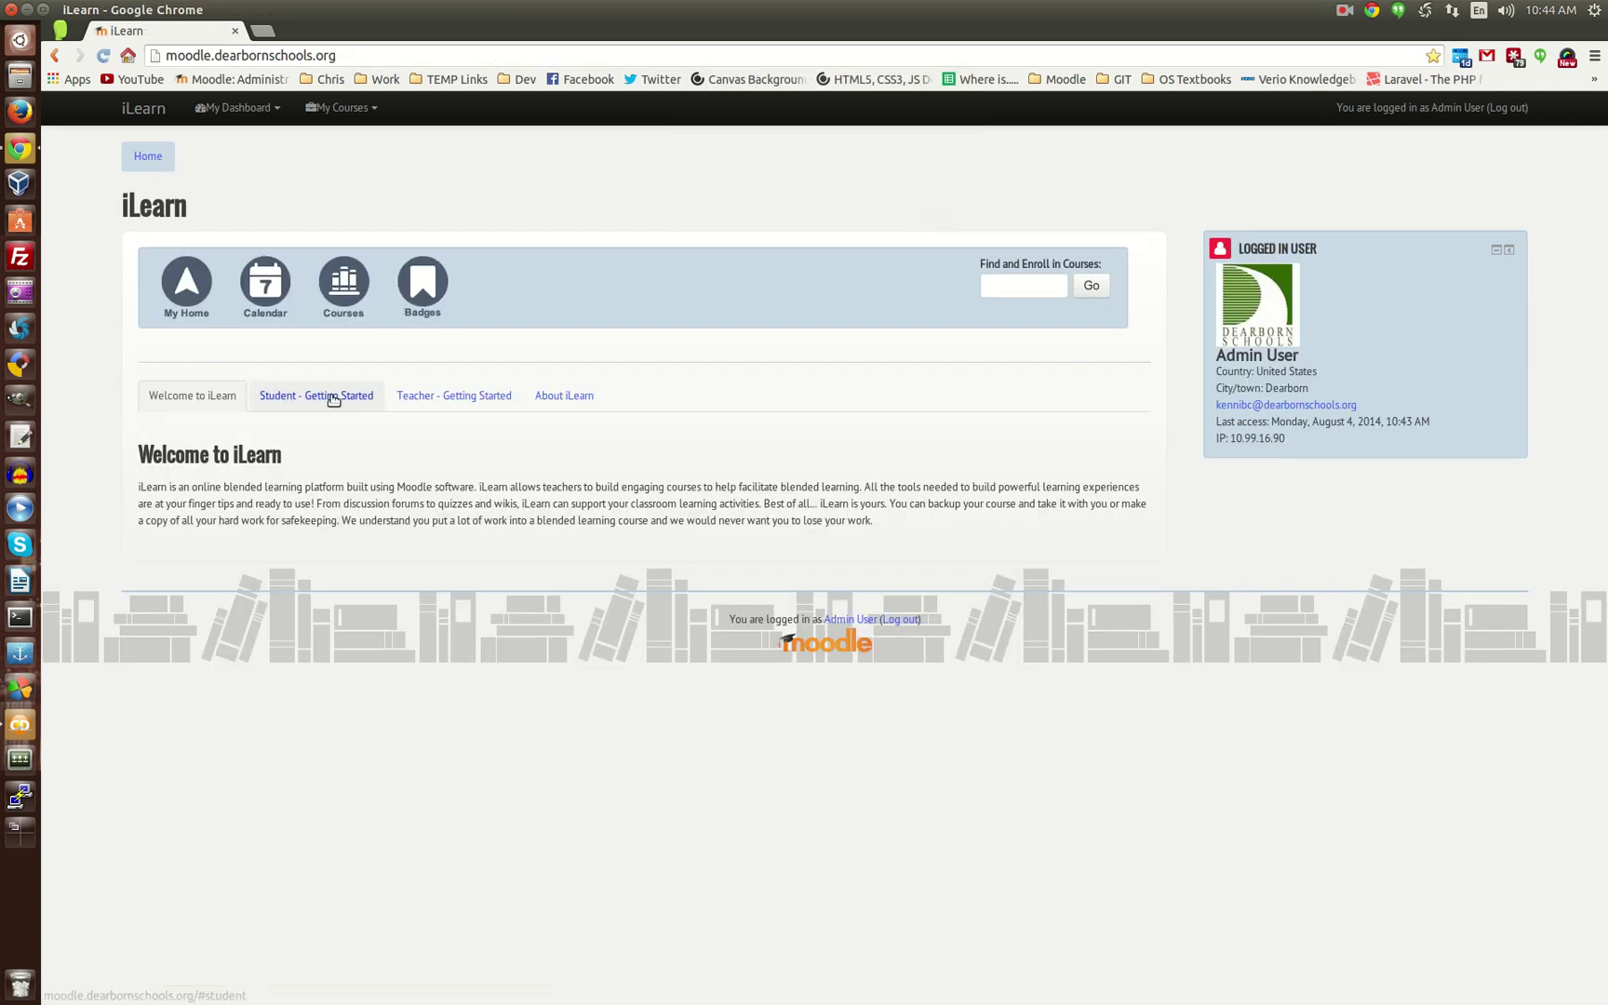
left_click(503, 395)
left_click(585, 406)
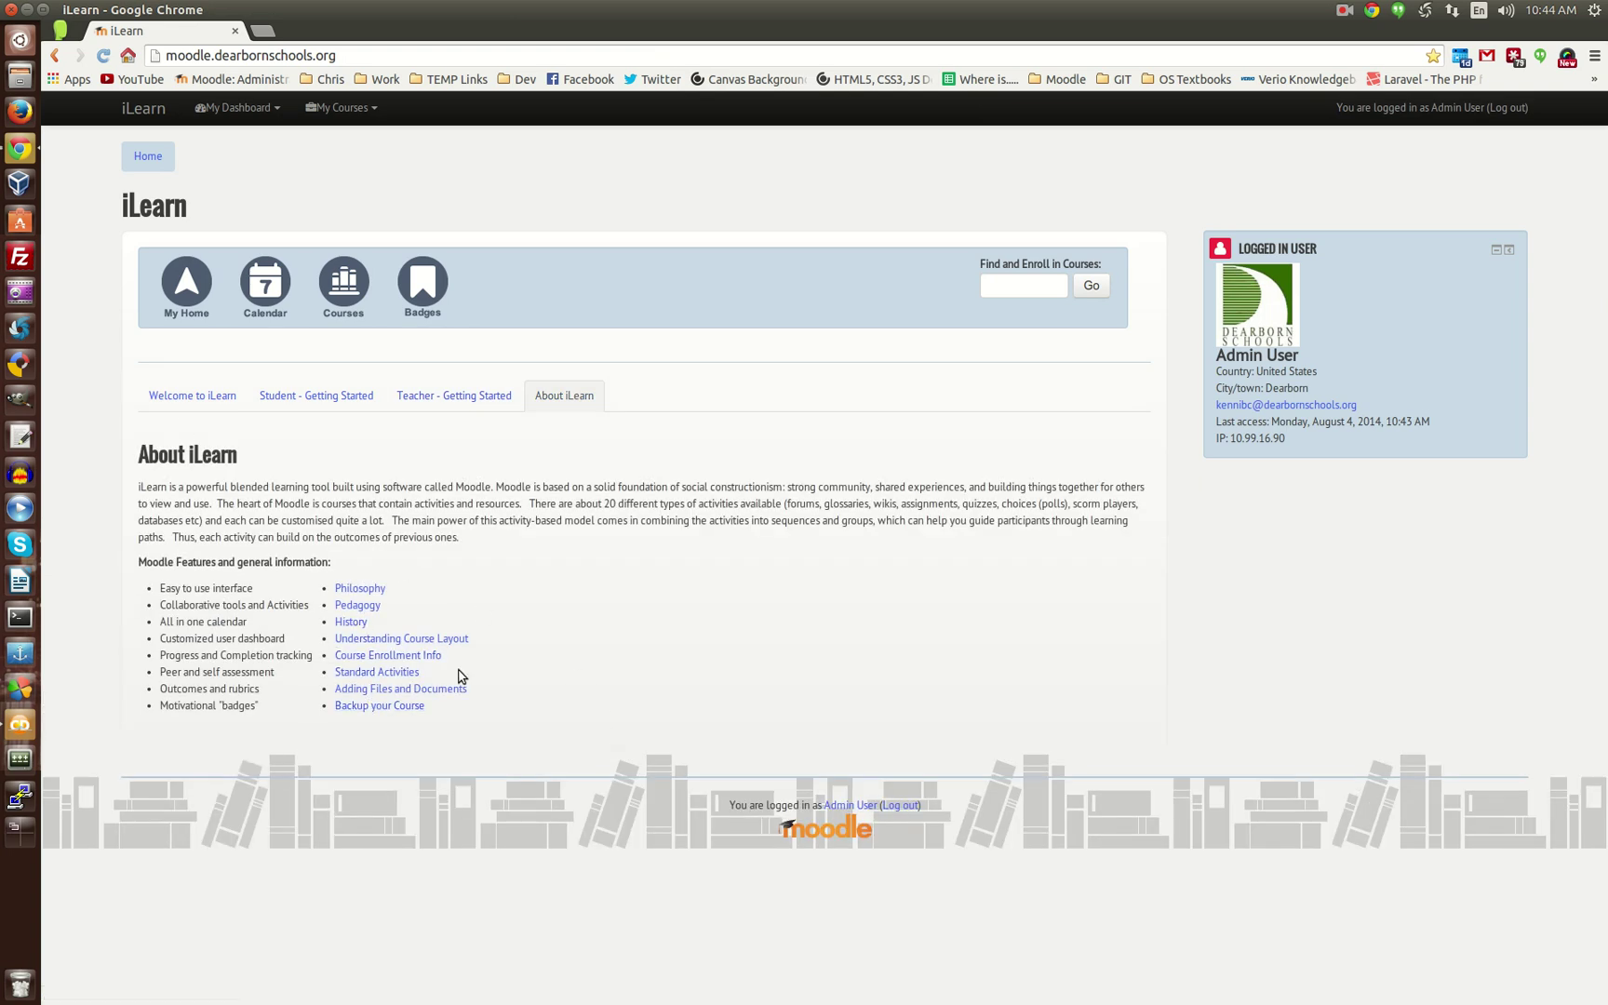
left_click(180, 400)
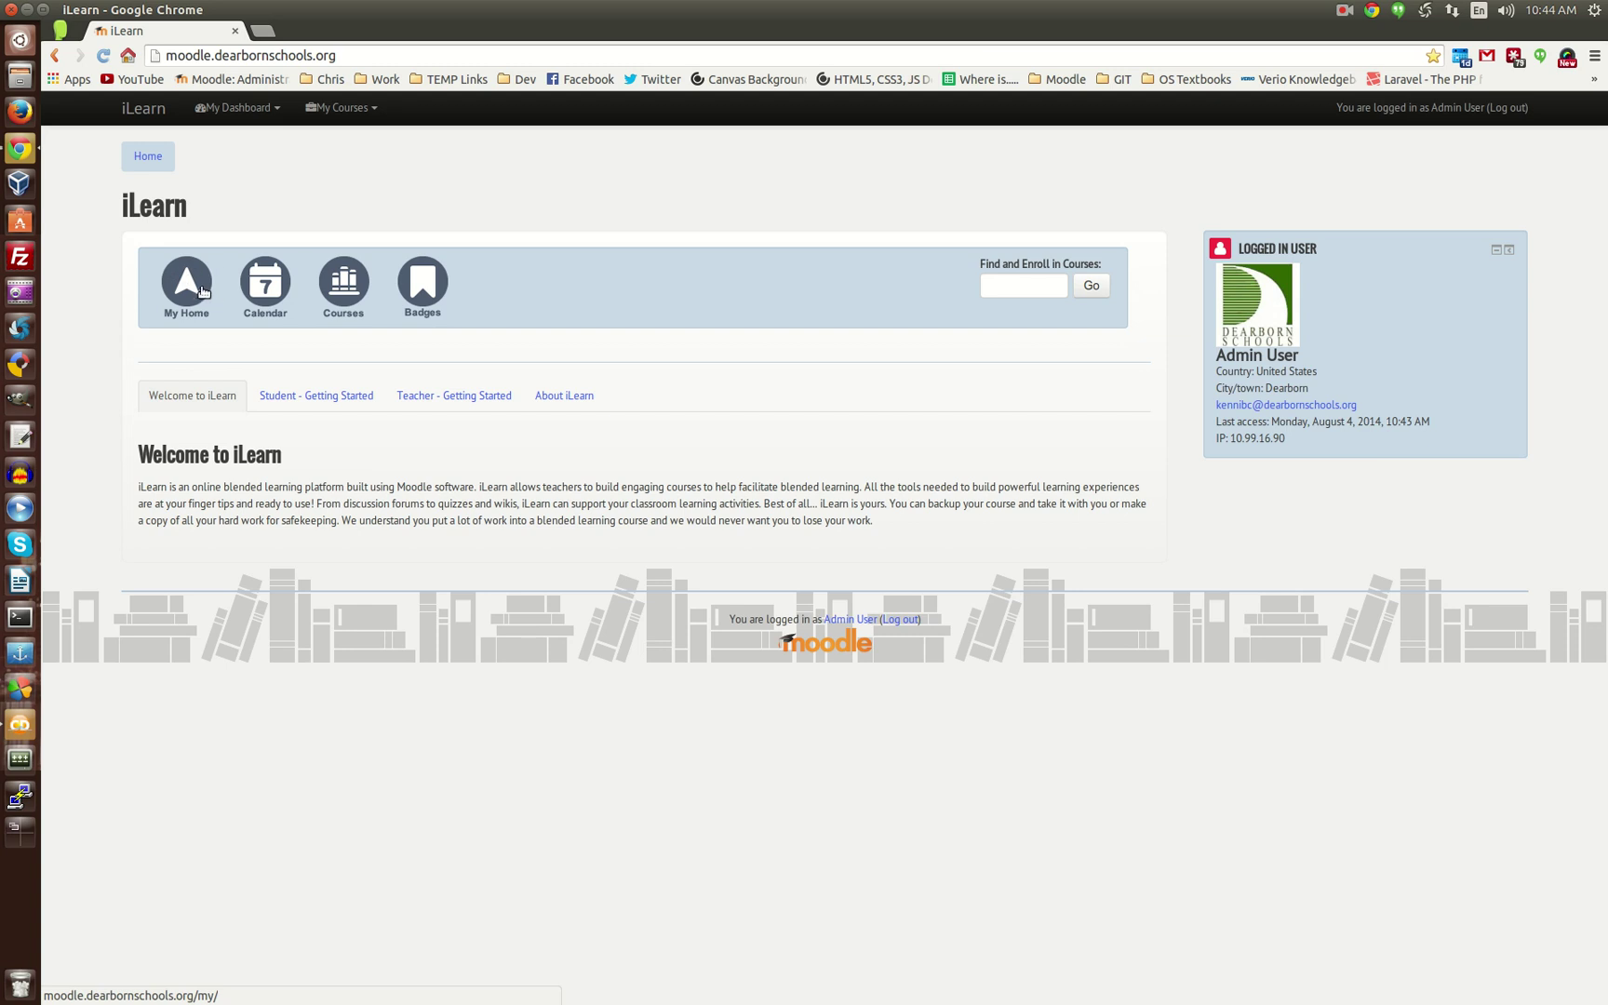
left_click(1005, 292)
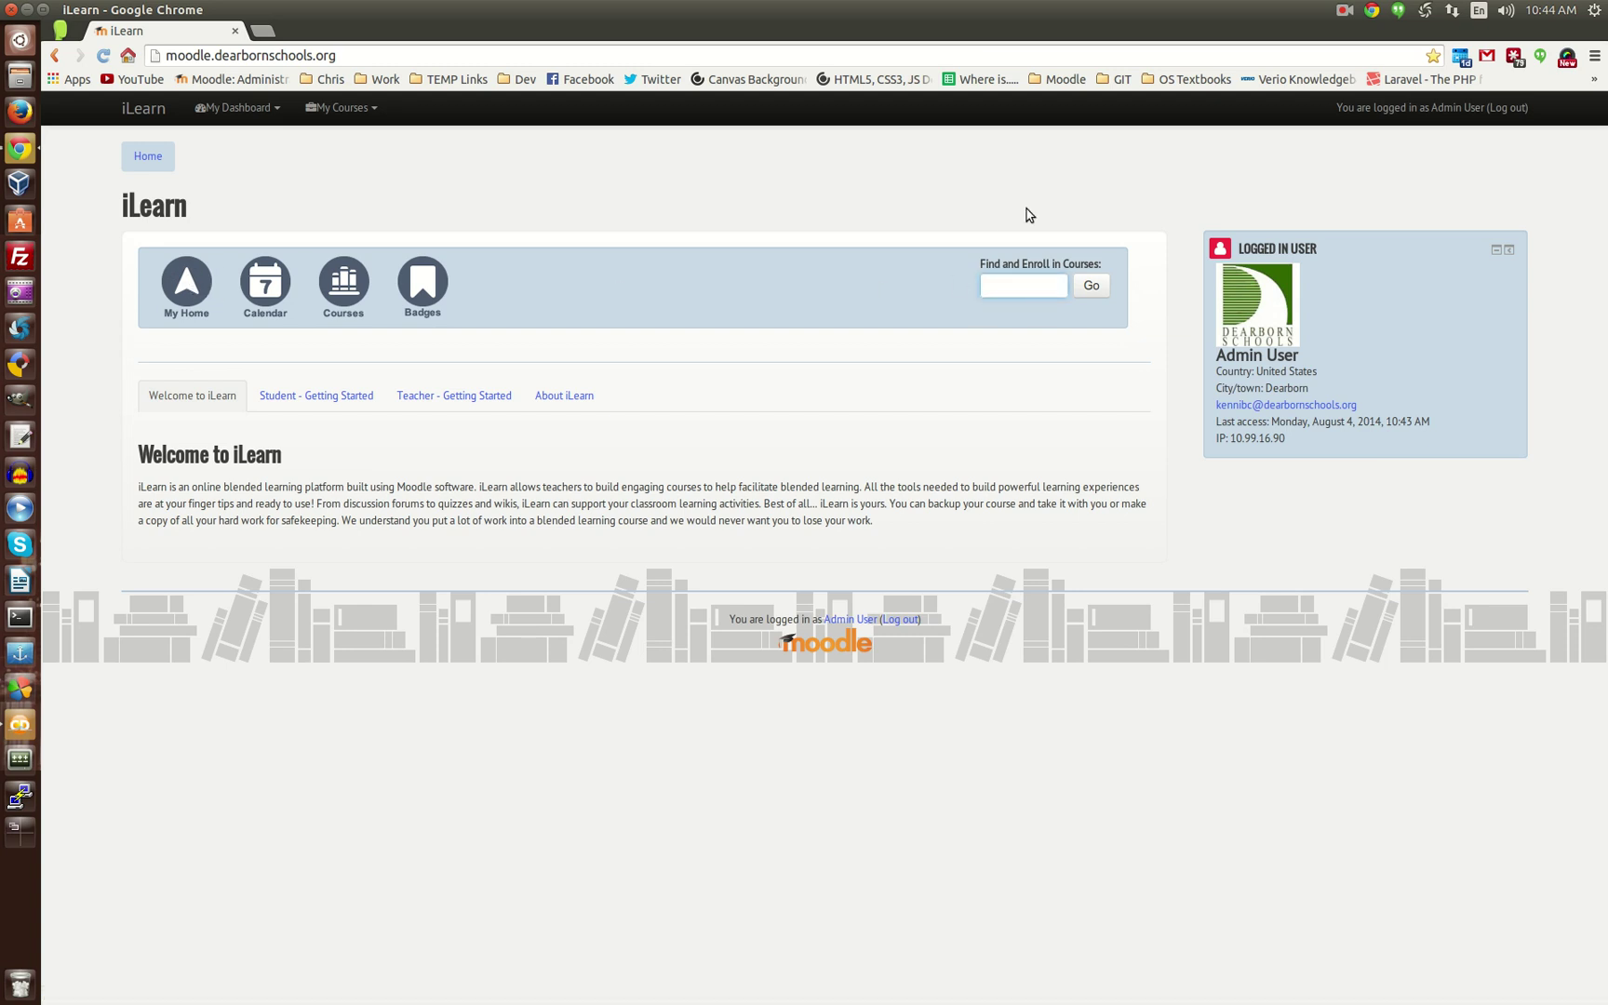